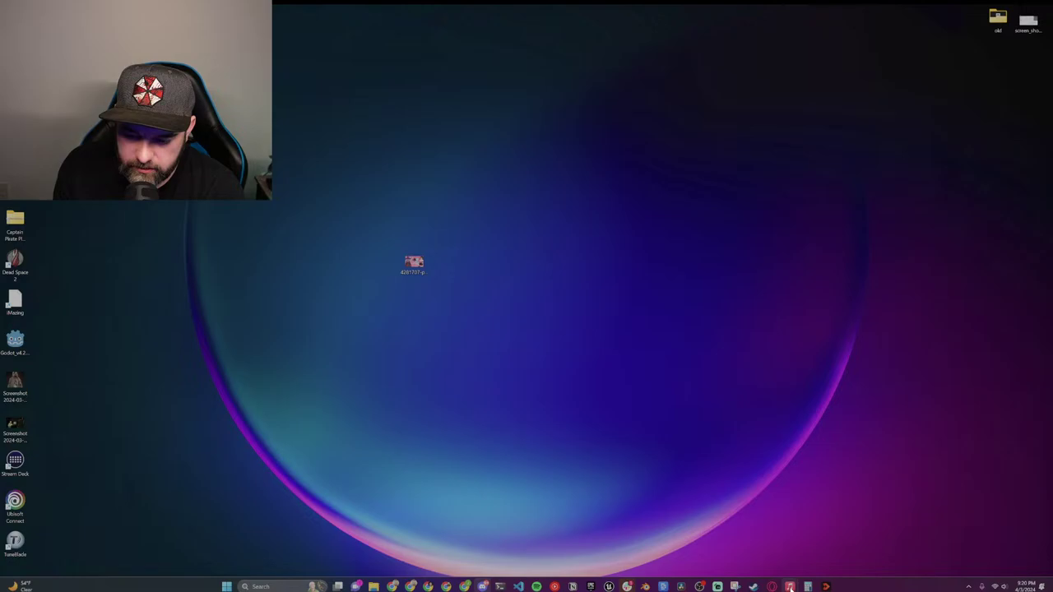
Switch to Unreal Editor and bring up the MAP_Ship_Prototype level at the red door.
{"action": "left_click", "coordinate": [617, 586]}
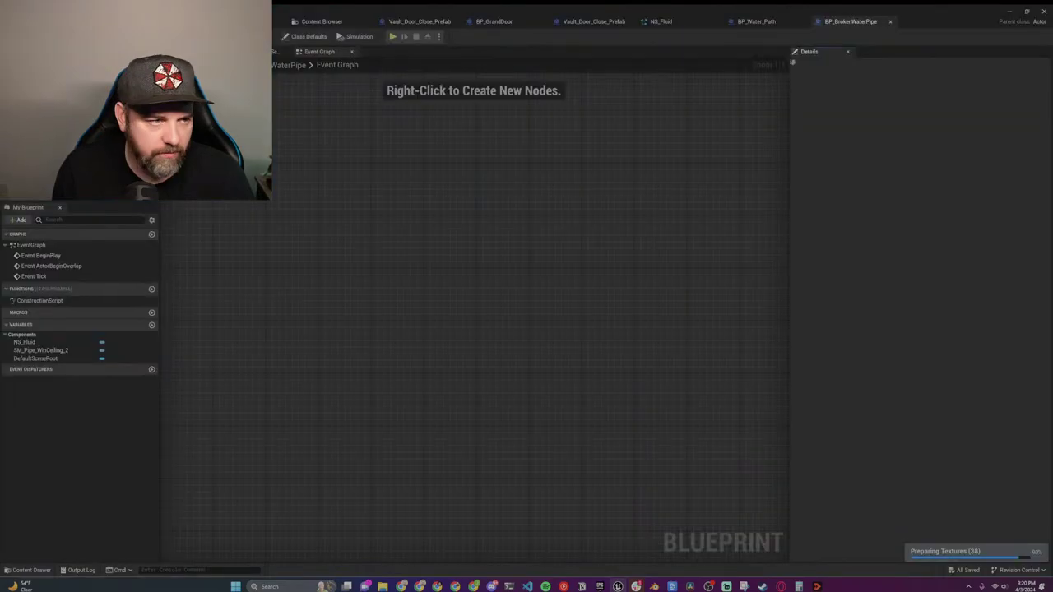
{"action": "left_click", "coordinate": [78, 21]}
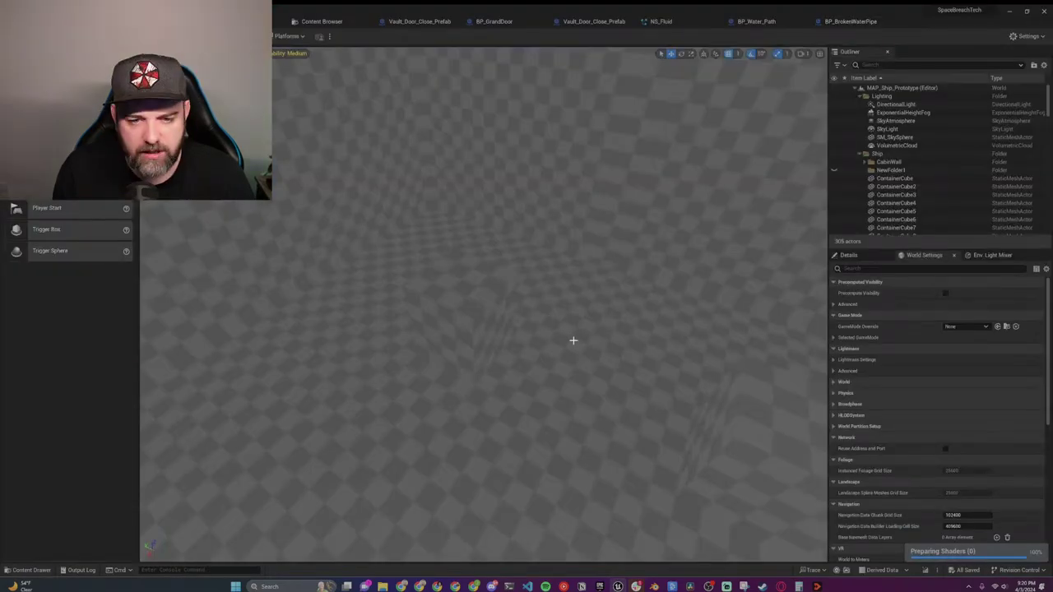
{"action": "mouse_move", "coordinate": [573, 340]}
{"action": "right_mouse_down"}
{"action": "mouse_move", "coordinate": [518, 329]}
{"action": "mouse_move", "coordinate": [527, 332]}
{"action": "mouse_move", "coordinate": [547, 327]}
{"action": "mouse_move", "coordinate": [477, 305]}
{"action": "mouse_move", "coordinate": [573, 354]}
{"action": "right_mouse_up"}
{"action": "key", "text": "w"}
{"action": "right_click_drag", "start_coordinate": [417, 348], "coordinate": [416, 349]}
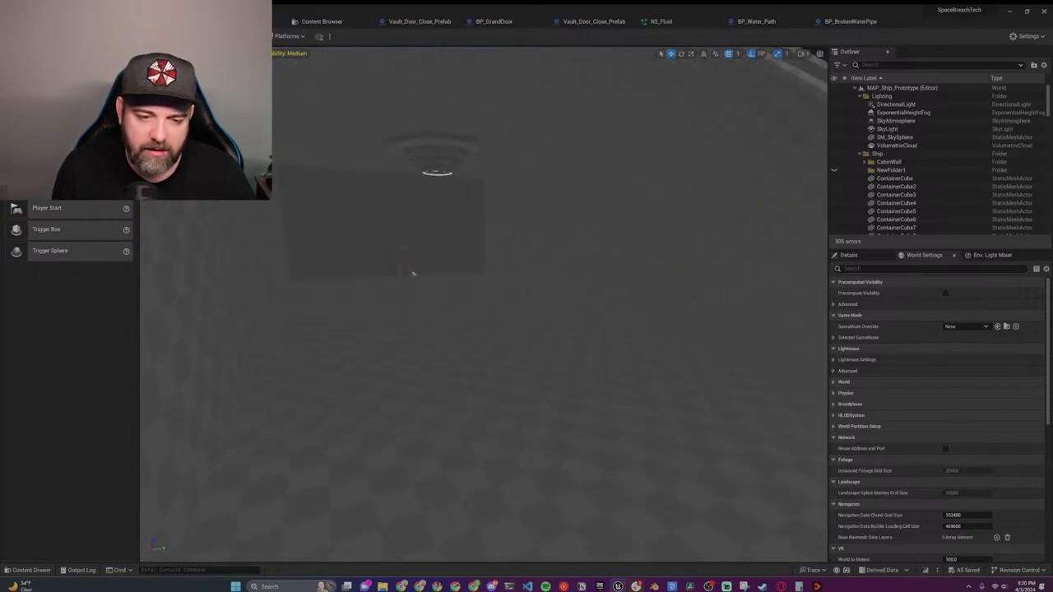
{"action": "right_click_drag", "start_coordinate": [504, 371], "coordinate": [544, 547]}
{"action": "right_click_drag", "start_coordinate": [345, 280], "coordinate": [345, 280]}
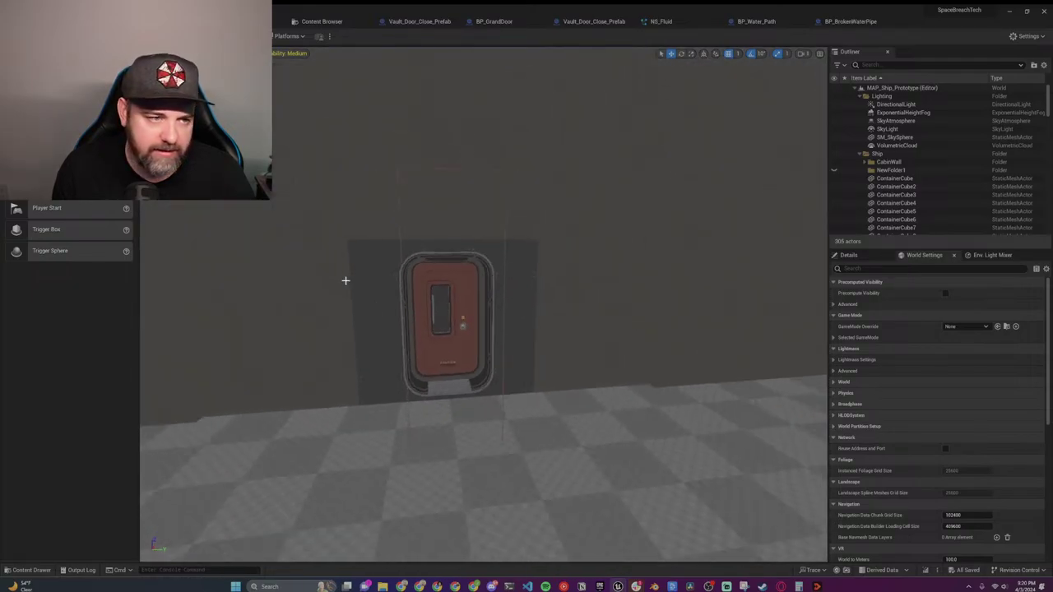
Set the level viewport's view mode to Lit.
{"action": "right_click", "coordinate": [224, 69]}
{"action": "left_click", "coordinate": [217, 54]}
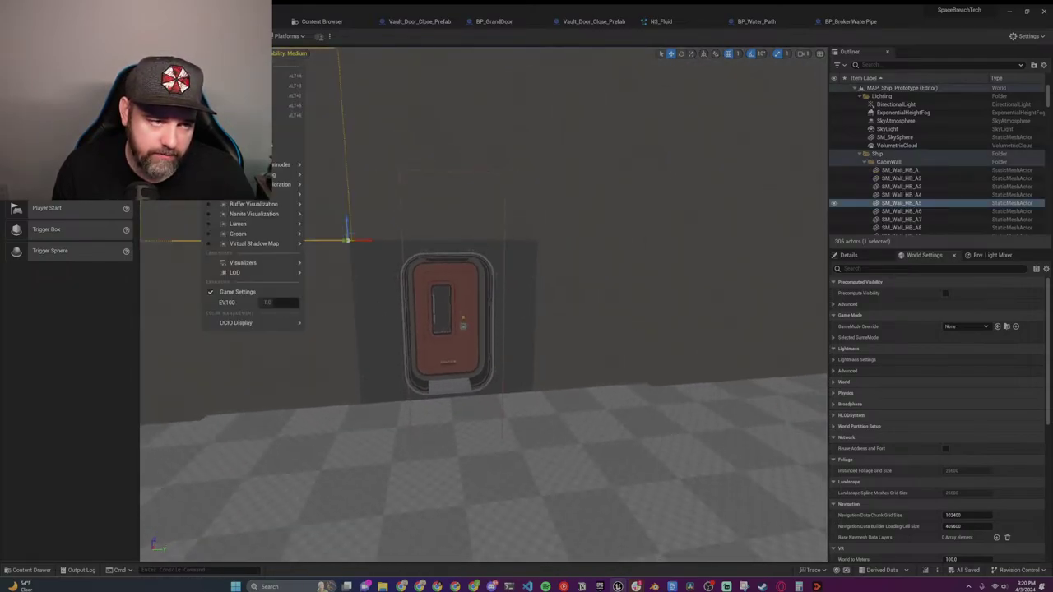
{"action": "left_click", "coordinate": [239, 77]}
Playtest the level from the floor tile leading to the vault door, walk through the ship corridors and stop the session.
{"action": "right_click_drag", "start_coordinate": [493, 386], "coordinate": [608, 403]}
{"action": "right_click_drag", "start_coordinate": [499, 367], "coordinate": [512, 354]}
{"action": "right_click", "coordinate": [512, 354]}
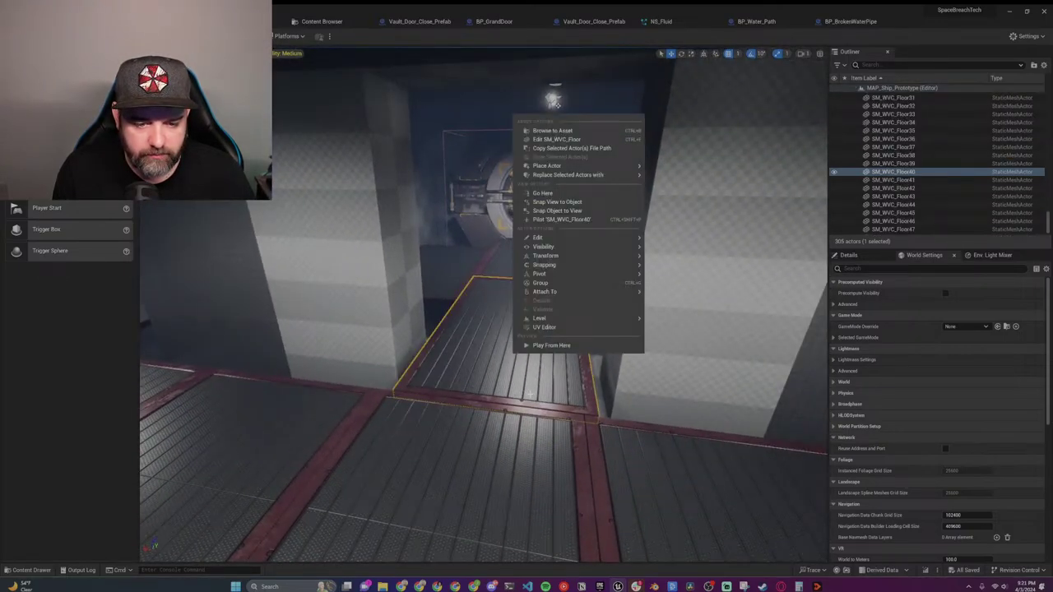
{"action": "left_click", "coordinate": [567, 346]}
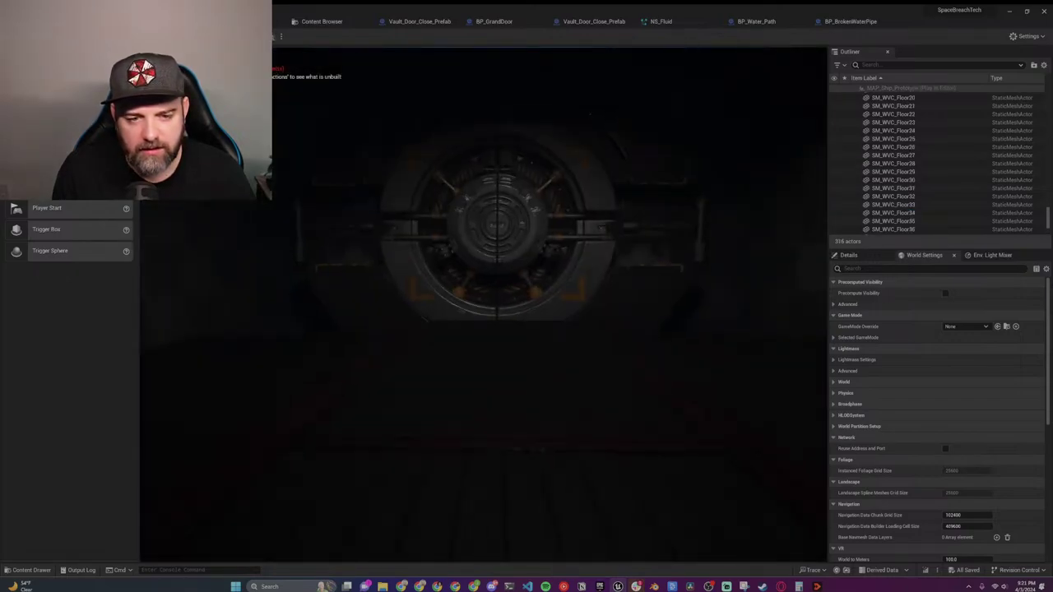
{"action": "key", "text": "w"}
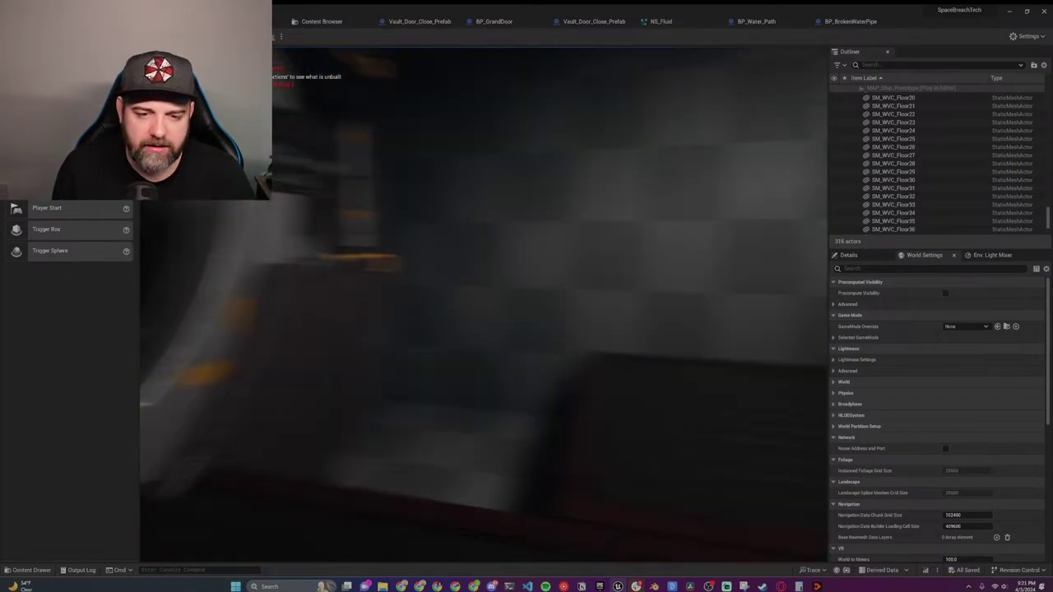
{"action": "key", "text": "w"}
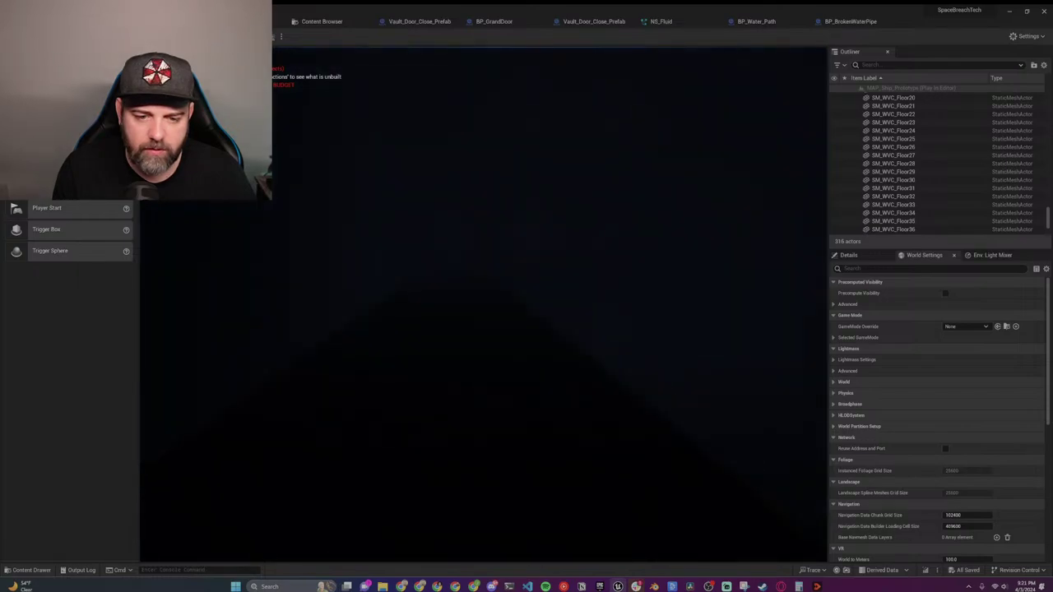
{"action": "key", "text": "w"}
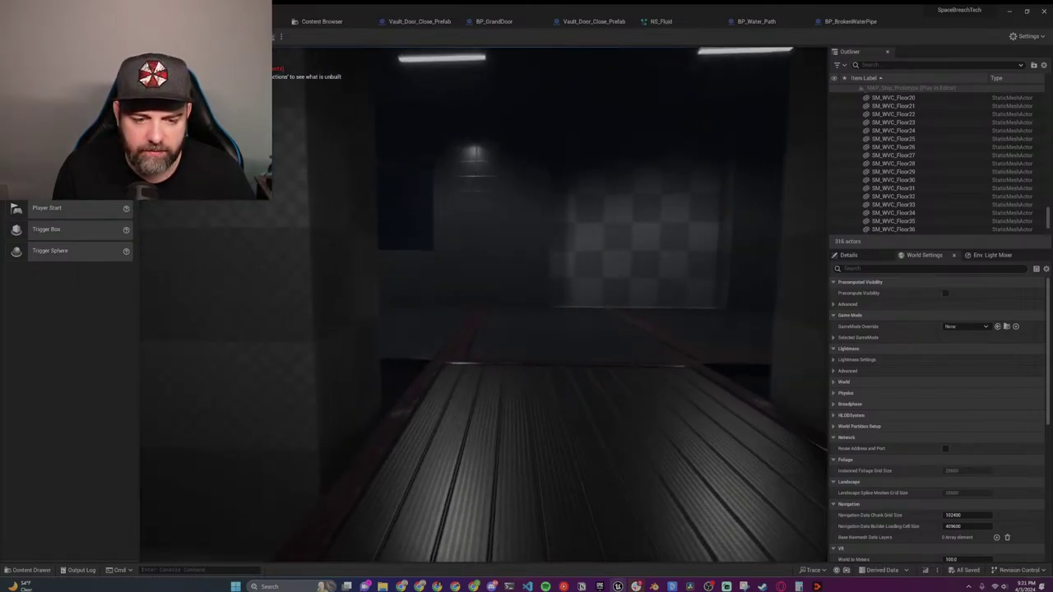
{"action": "key", "text": "w"}
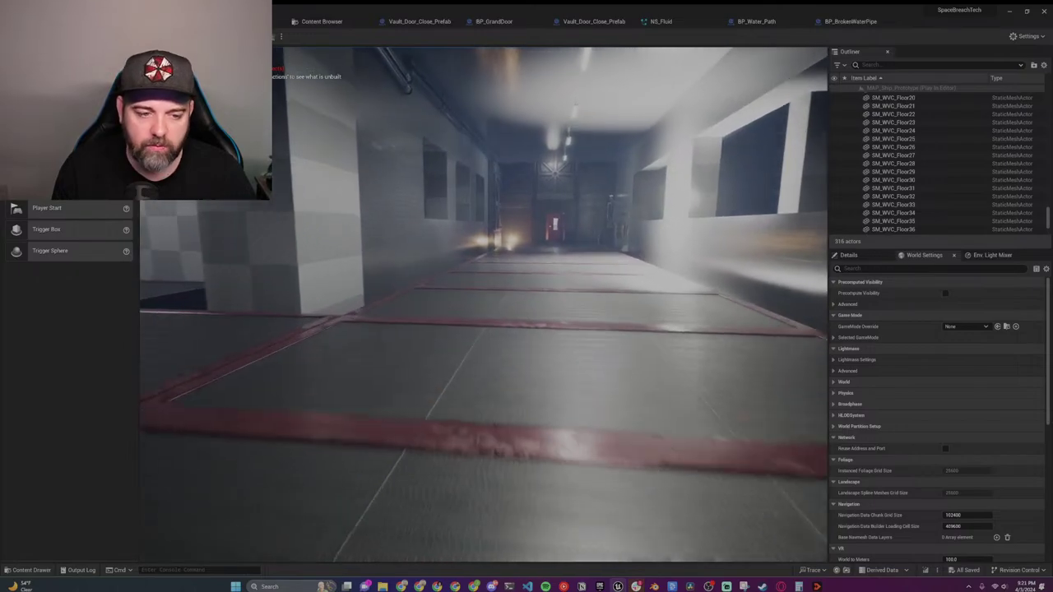
{"action": "key", "text": "w"}
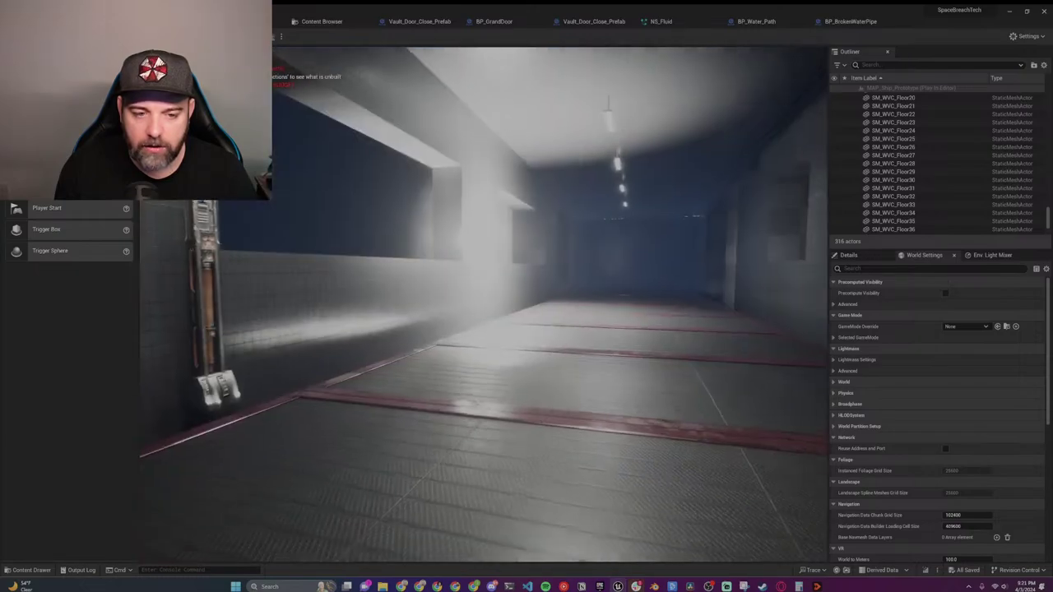
{"action": "key", "text": "w"}
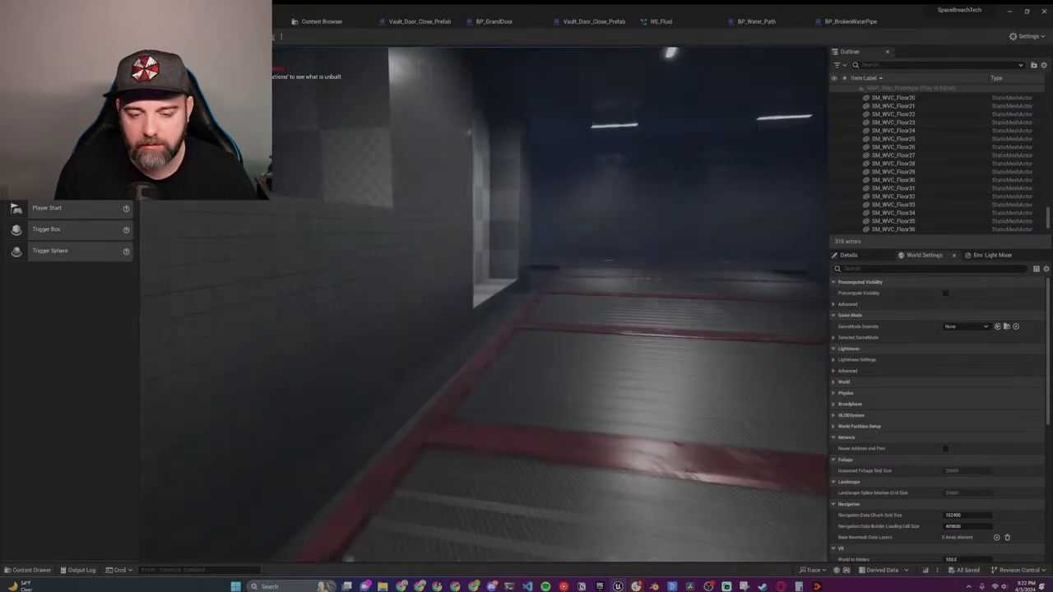
{"action": "key", "text": "Escape"}
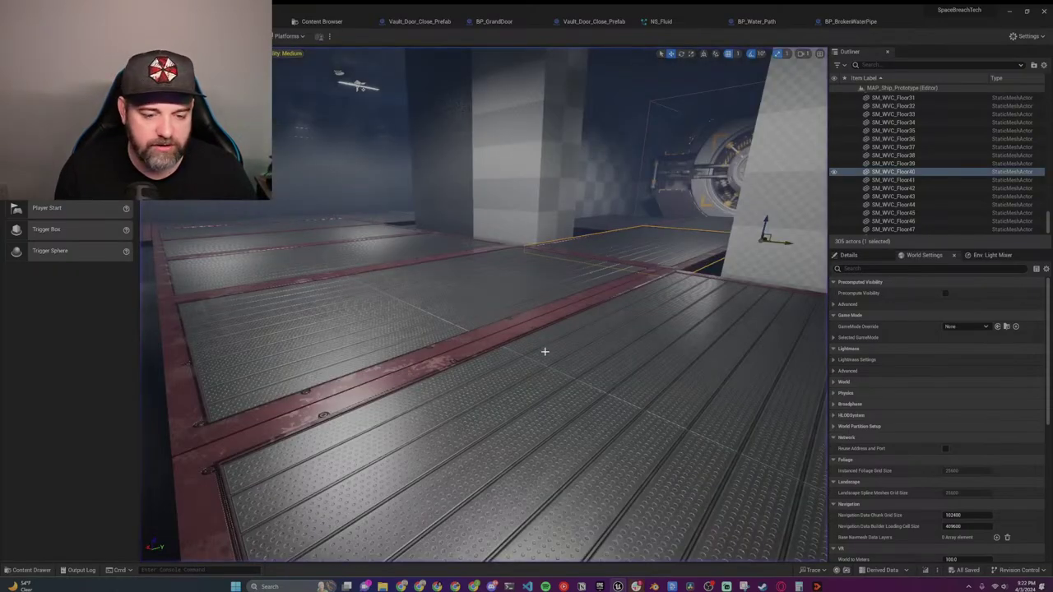
Restore the maximized editor window and resize it to fill the desktop area beside the webcam.
{"action": "right_click_drag", "start_coordinate": [711, 520], "coordinate": [535, 510]}
{"action": "key", "text": "s"}
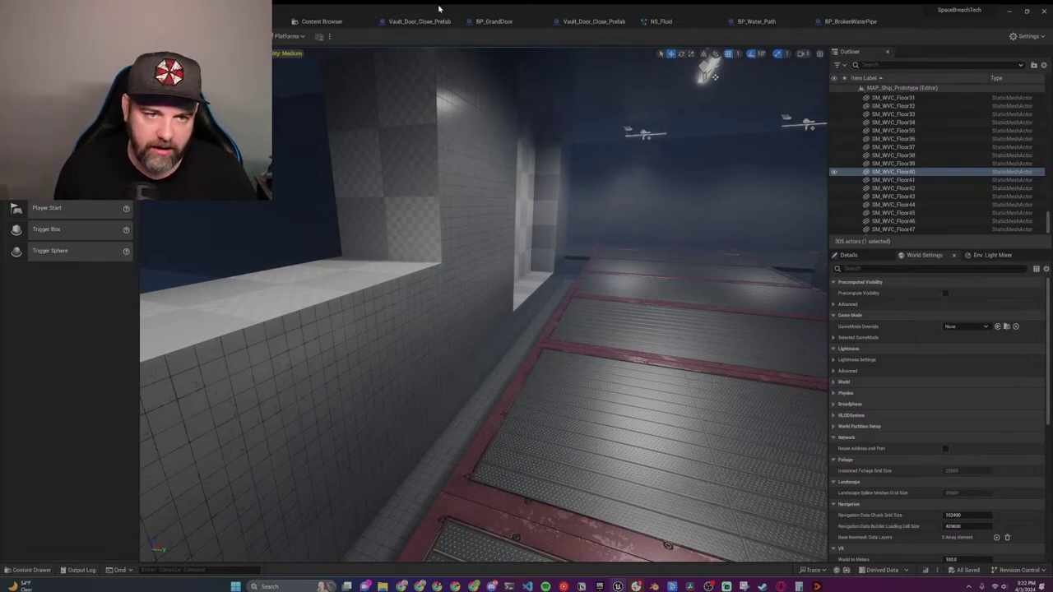
{"action": "left_click_drag", "start_coordinate": [449, 9], "coordinate": [773, 10]}
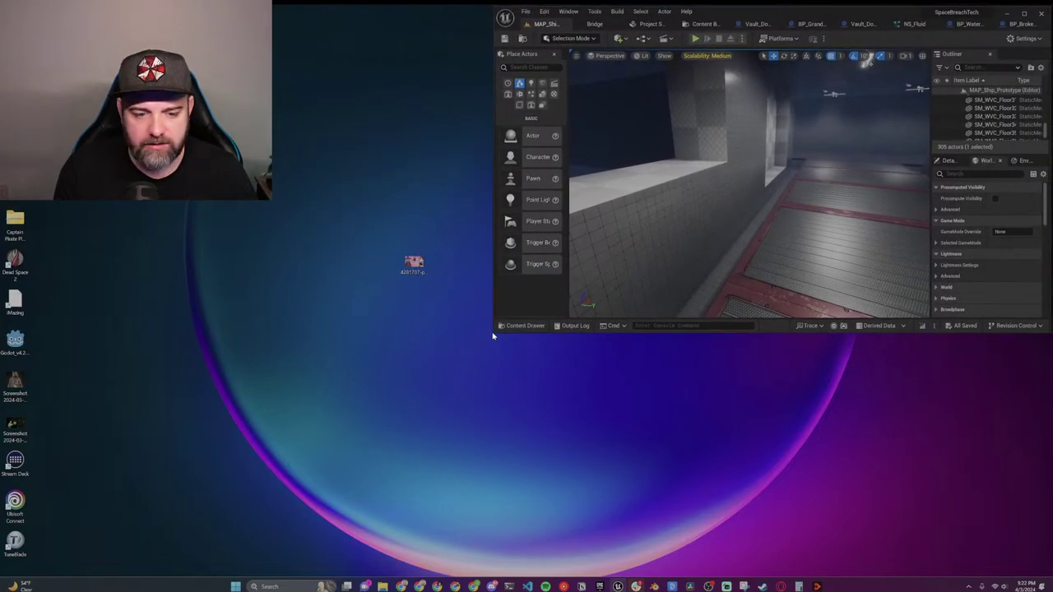
{"action": "left_click_drag", "start_coordinate": [493, 329], "coordinate": [298, 576]}
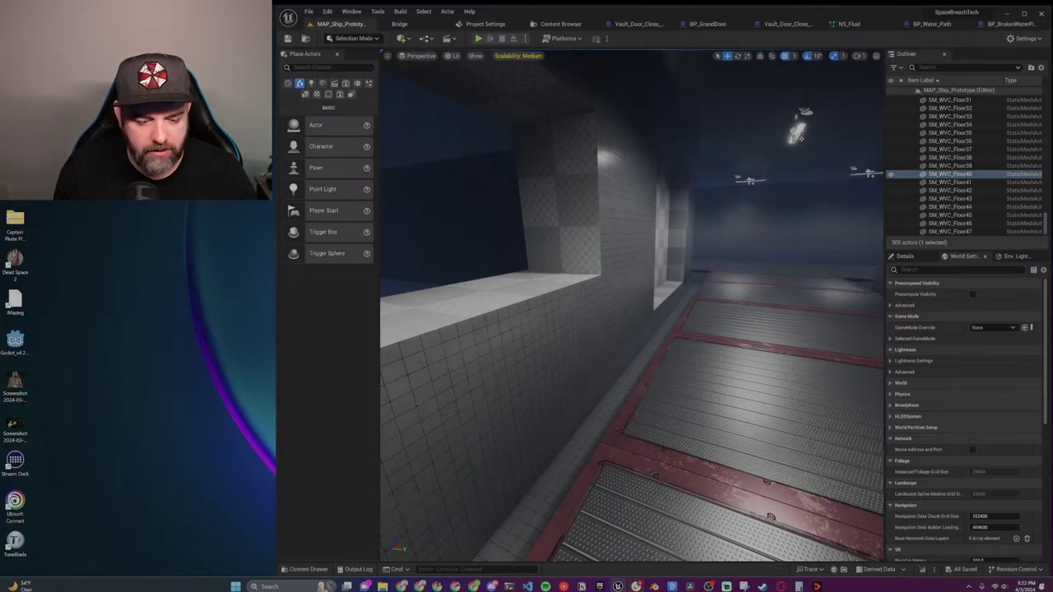
Bring up the OBS live chat beside the editor window.
{"action": "mouse_move", "coordinate": [493, 586]}
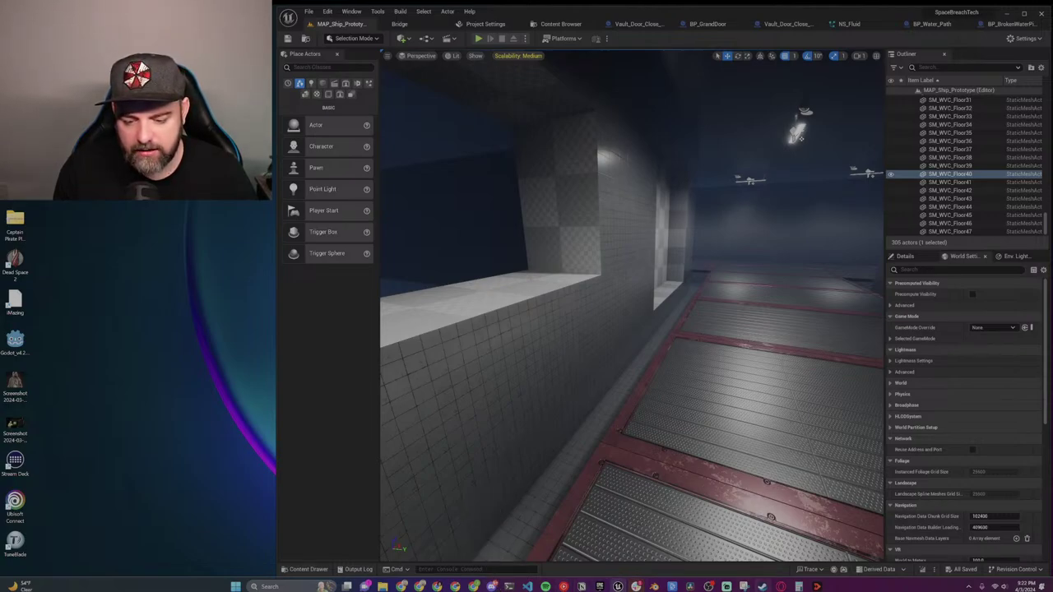
{"action": "mouse_move", "coordinate": [708, 586]}
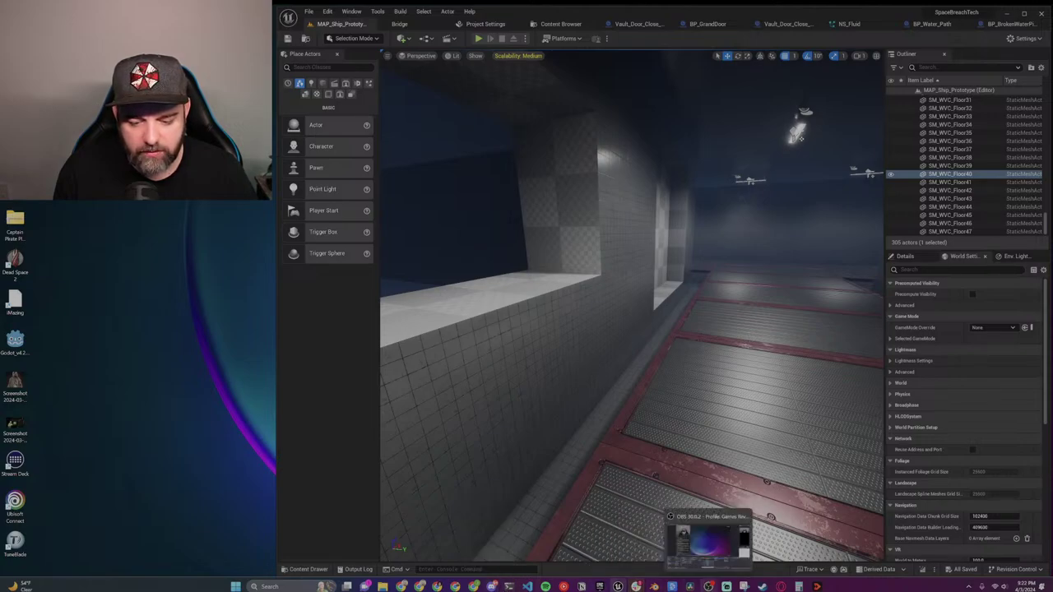
{"action": "left_click", "coordinate": [708, 586]}
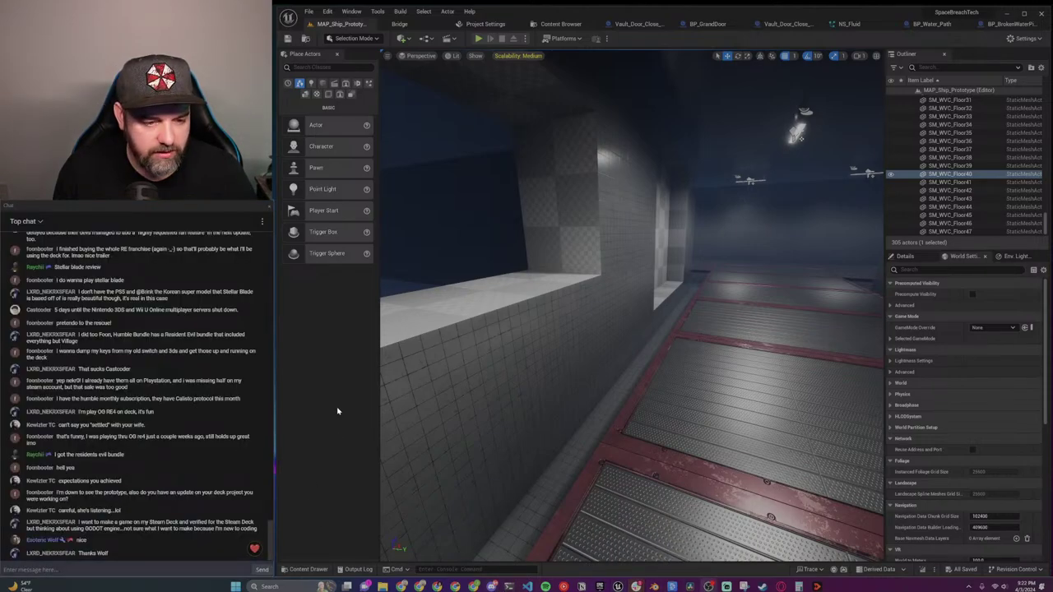
Set the viewport's view mode to Unlit while facing the corridor windows.
{"action": "key", "text": "w"}
{"action": "right_click_drag", "start_coordinate": [631, 306], "coordinate": [444, 321]}
{"action": "key", "text": "w"}
{"action": "key", "text": "w"}
{"action": "key", "text": "w"}
{"action": "key", "text": "w"}
{"action": "right_click_drag", "start_coordinate": [576, 313], "coordinate": [589, 308]}
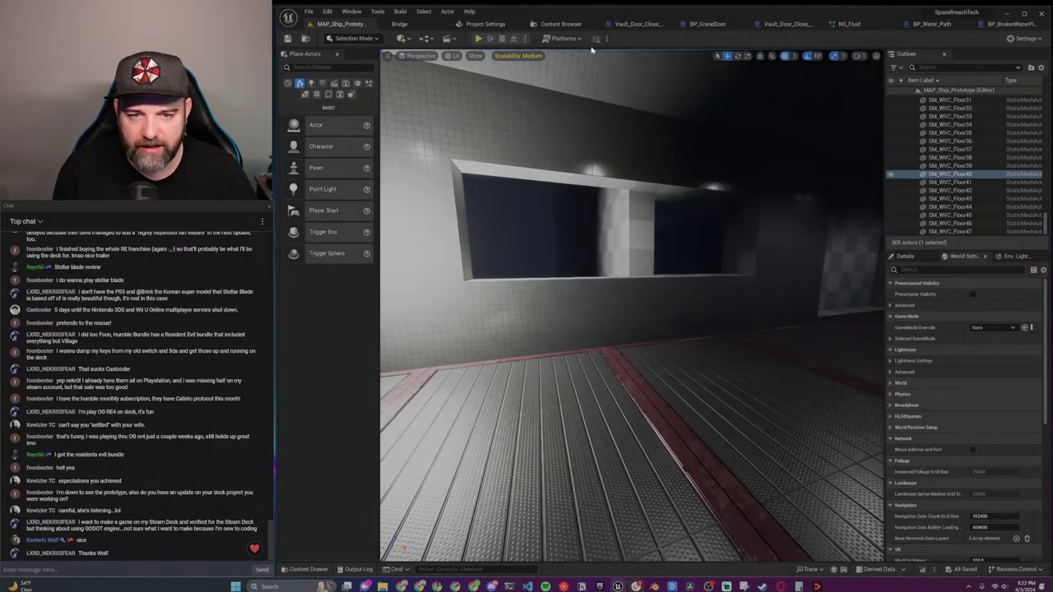
{"action": "left_click", "coordinate": [454, 56]}
{"action": "left_click", "coordinate": [477, 79]}
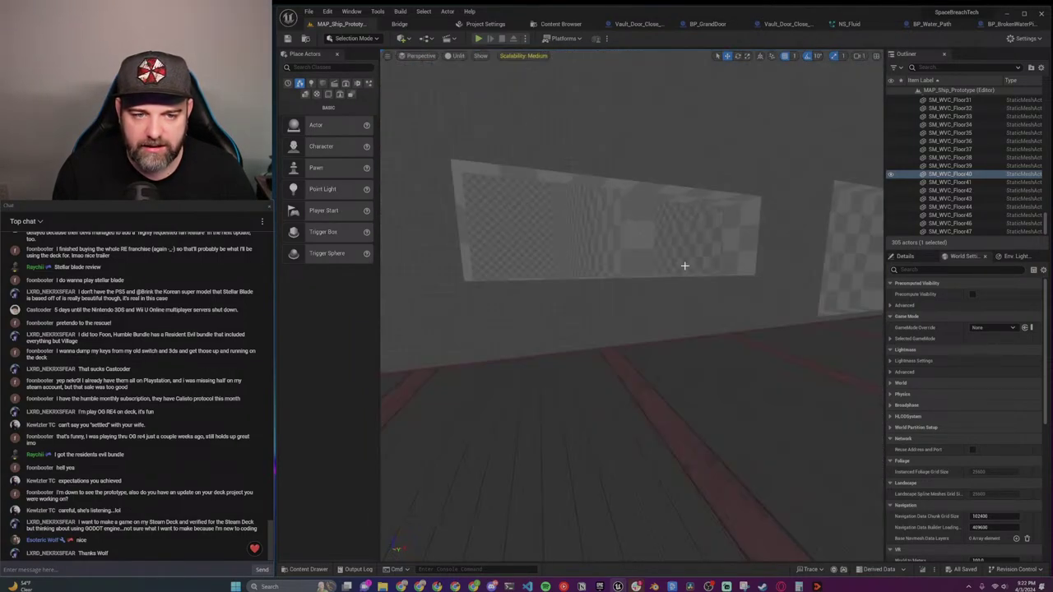
Examine the main corridor's walls, window openings, pipes and surrounding shell in the unlit view.
{"action": "right_click_drag", "start_coordinate": [576, 296], "coordinate": [724, 337]}
{"action": "right_click_drag", "start_coordinate": [553, 329], "coordinate": [579, 325]}
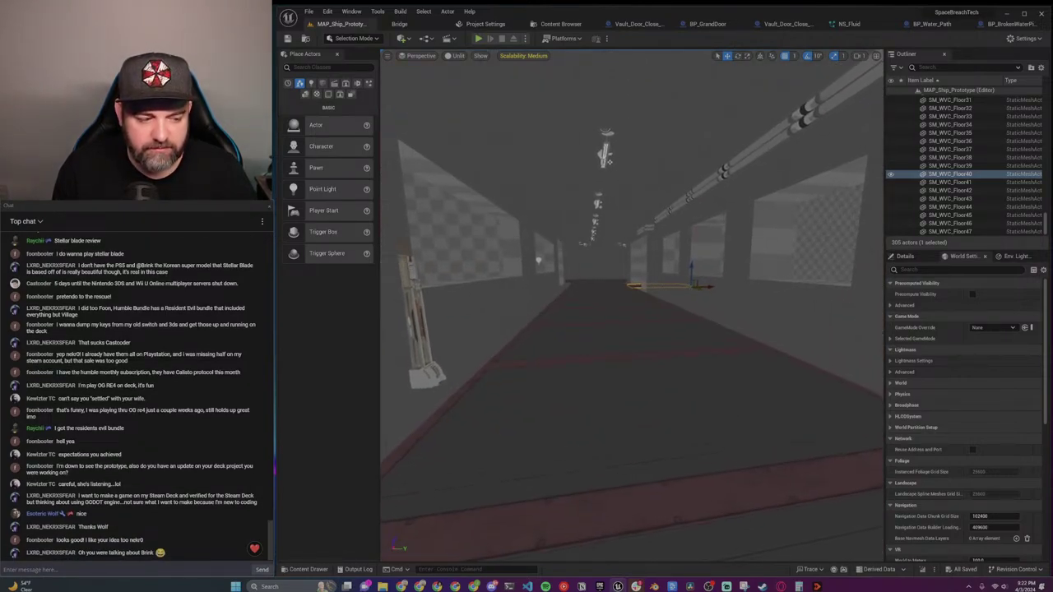
{"action": "right_click_drag", "start_coordinate": [696, 329], "coordinate": [694, 329]}
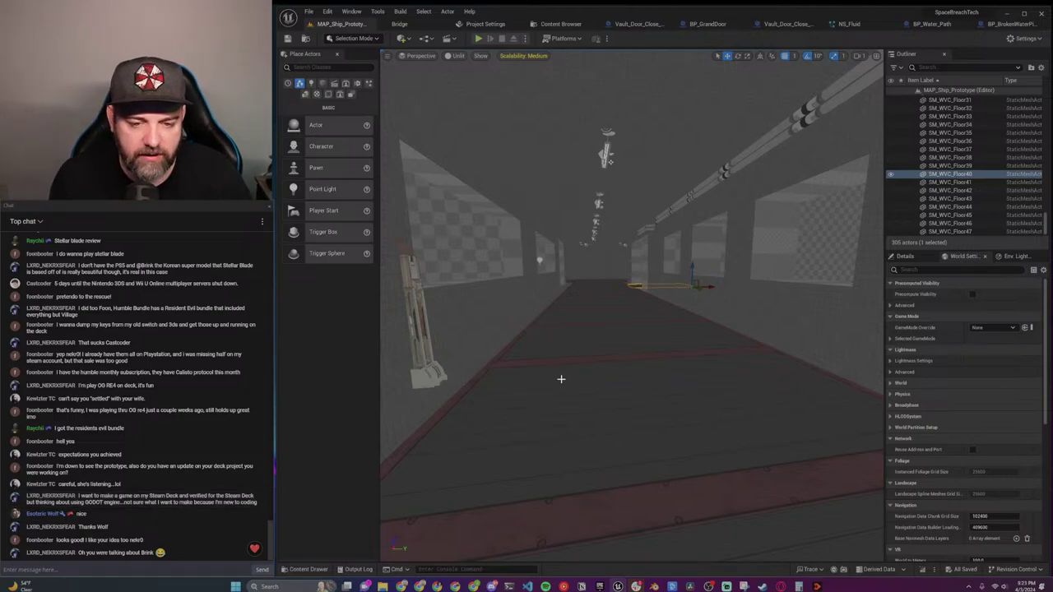
{"action": "key", "text": "w"}
{"action": "right_click_drag", "start_coordinate": [602, 384], "coordinate": [498, 375]}
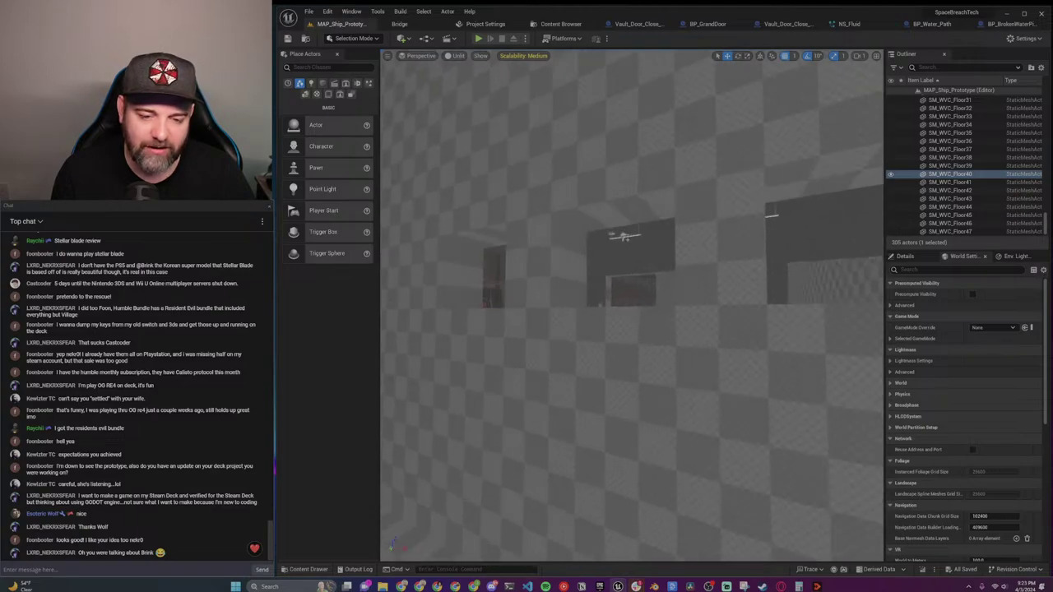
{"action": "left_click_drag", "start_coordinate": [498, 375], "coordinate": [473, 377]}
{"action": "right_click_drag", "start_coordinate": [473, 377], "coordinate": [641, 381]}
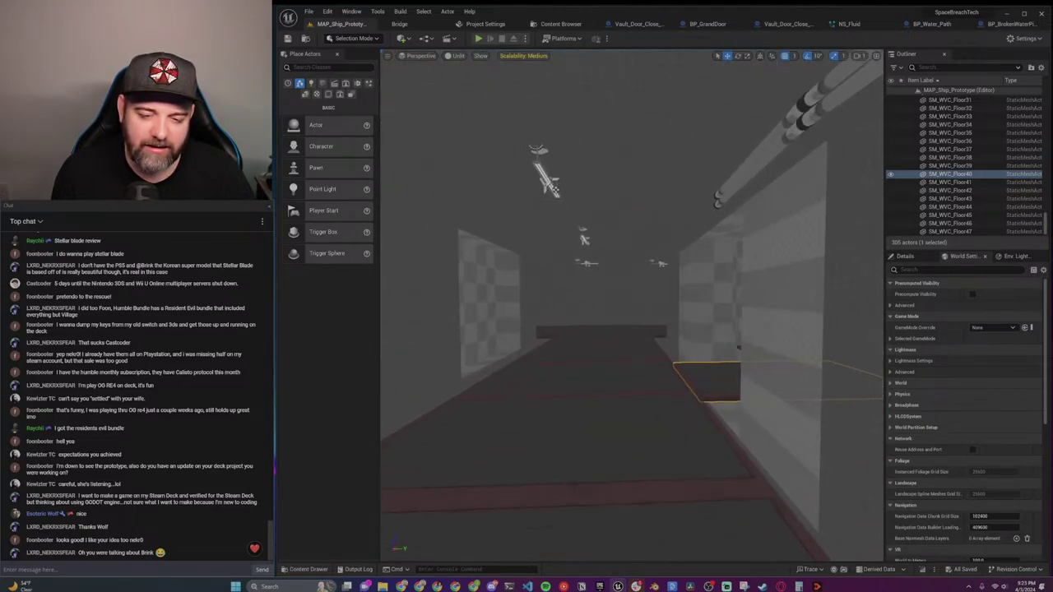
{"action": "left_click_drag", "start_coordinate": [584, 311], "coordinate": [602, 384]}
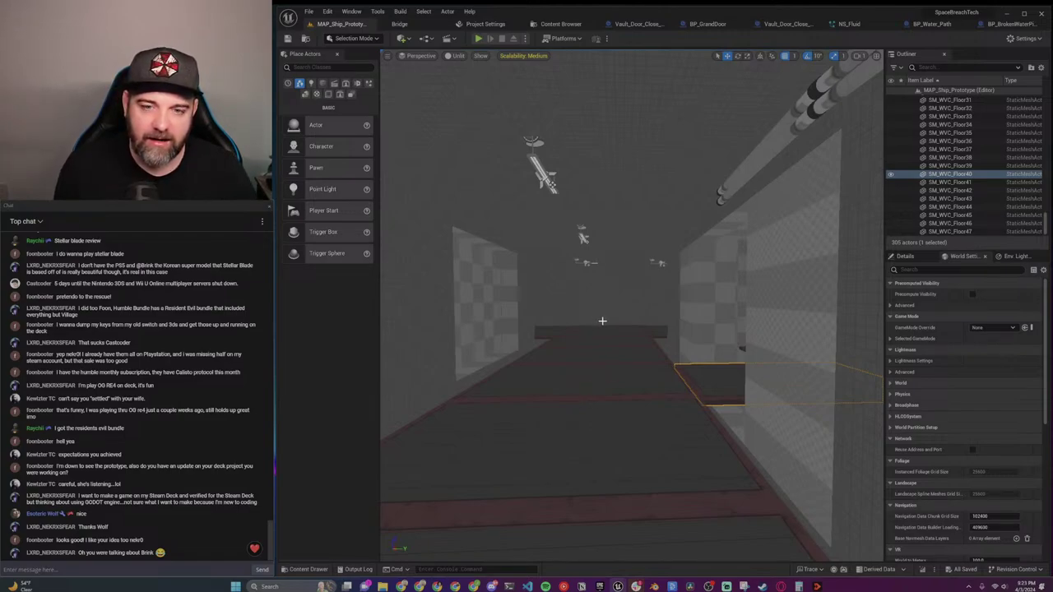
{"action": "right_click_drag", "start_coordinate": [601, 383], "coordinate": [855, 368]}
{"action": "right_click_drag", "start_coordinate": [632, 353], "coordinate": [485, 326]}
{"action": "right_click_drag", "start_coordinate": [632, 316], "coordinate": [790, 316]}
{"action": "key", "text": "w"}
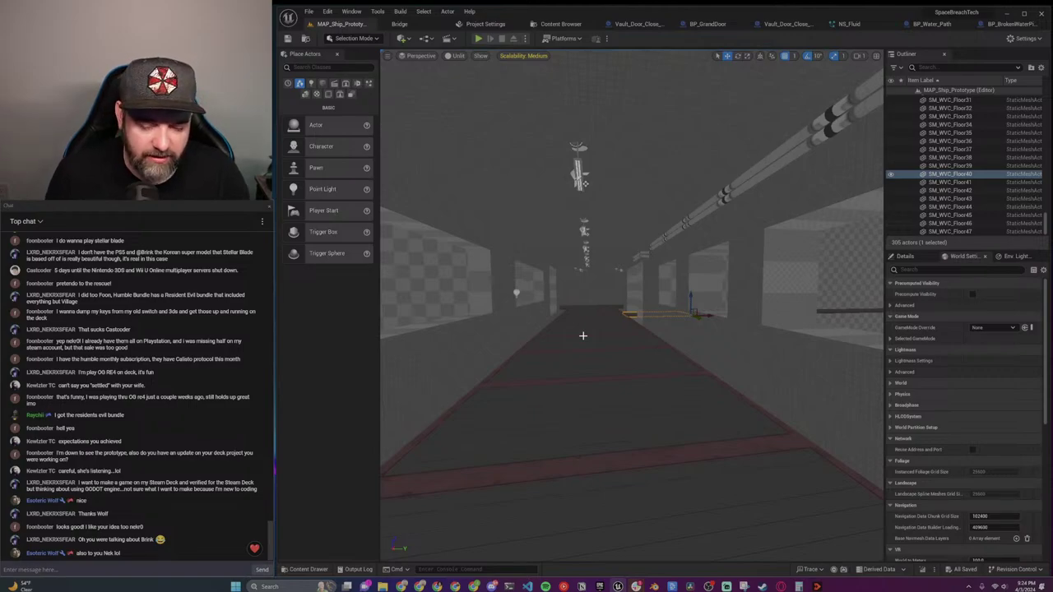
Inspect the red door, the round vault door and the wall equipment along the ship's corridor.
{"action": "key", "text": "d"}
{"action": "right_click_drag", "start_coordinate": [584, 335], "coordinate": [640, 323]}
{"action": "key", "text": "w"}
{"action": "key", "text": "w"}
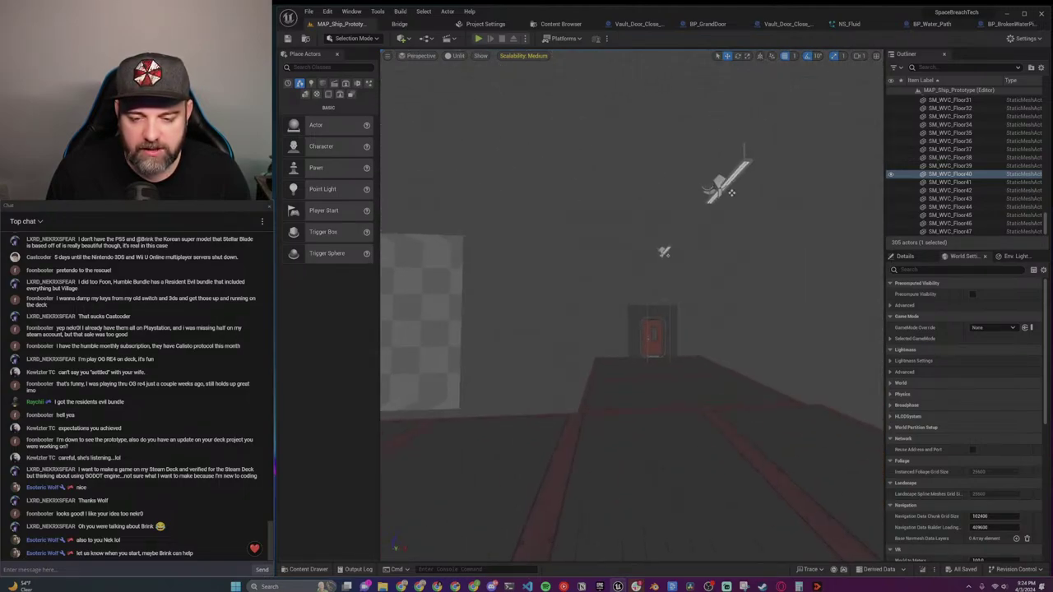
{"action": "right_click_drag", "start_coordinate": [640, 323], "coordinate": [708, 301]}
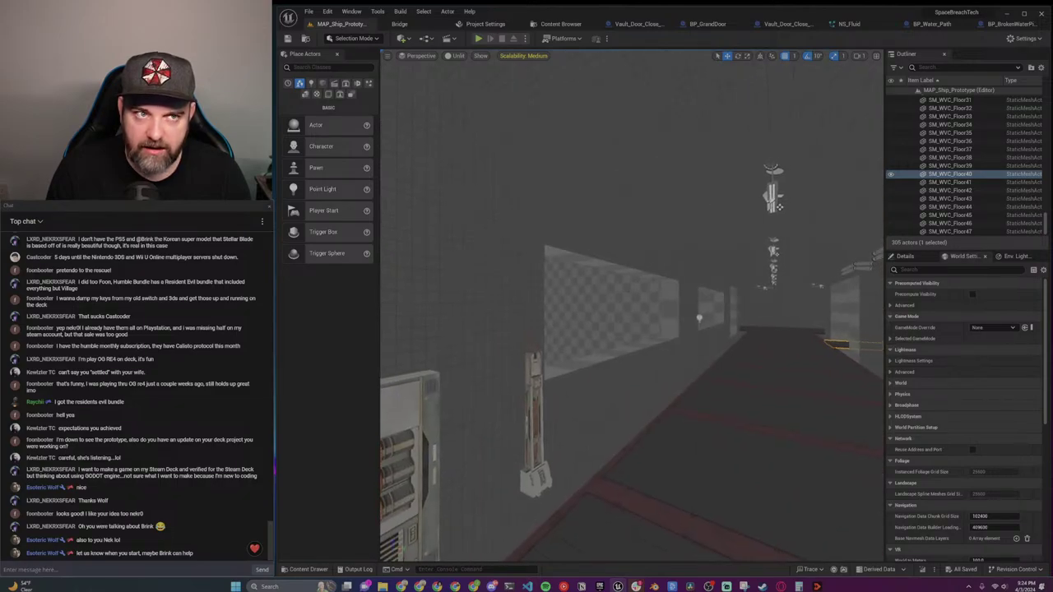
{"action": "right_click_drag", "start_coordinate": [707, 301], "coordinate": [786, 274]}
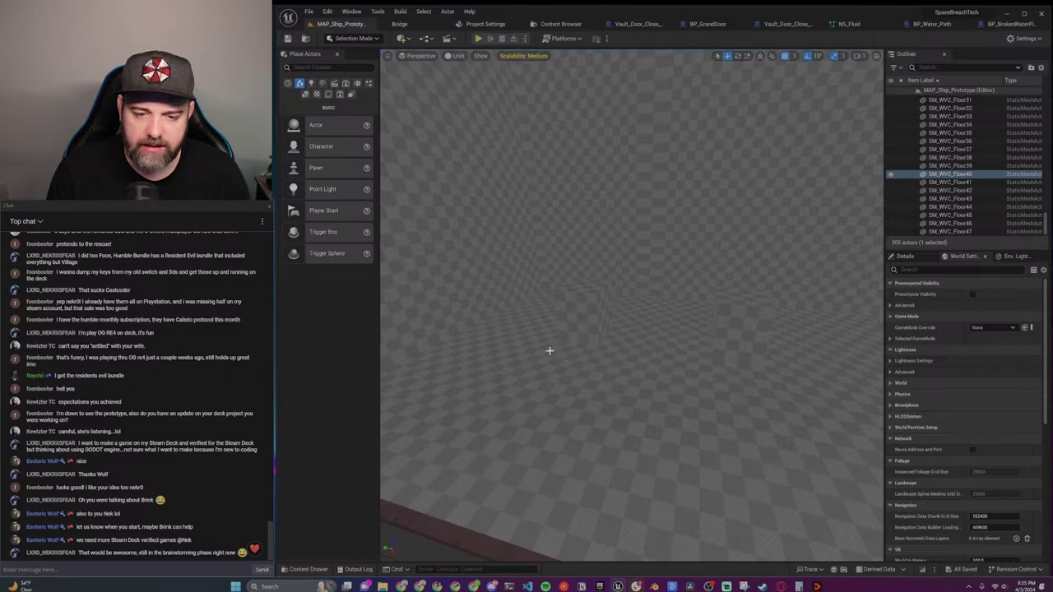
{"action": "right_click_drag", "start_coordinate": [742, 366], "coordinate": [745, 365]}
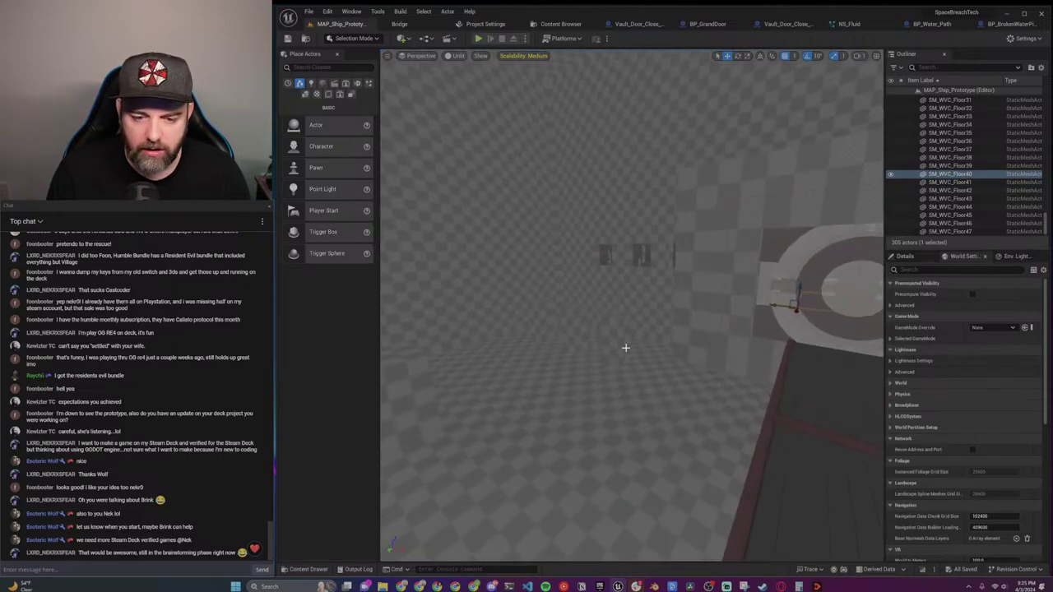
{"action": "key", "text": "f"}
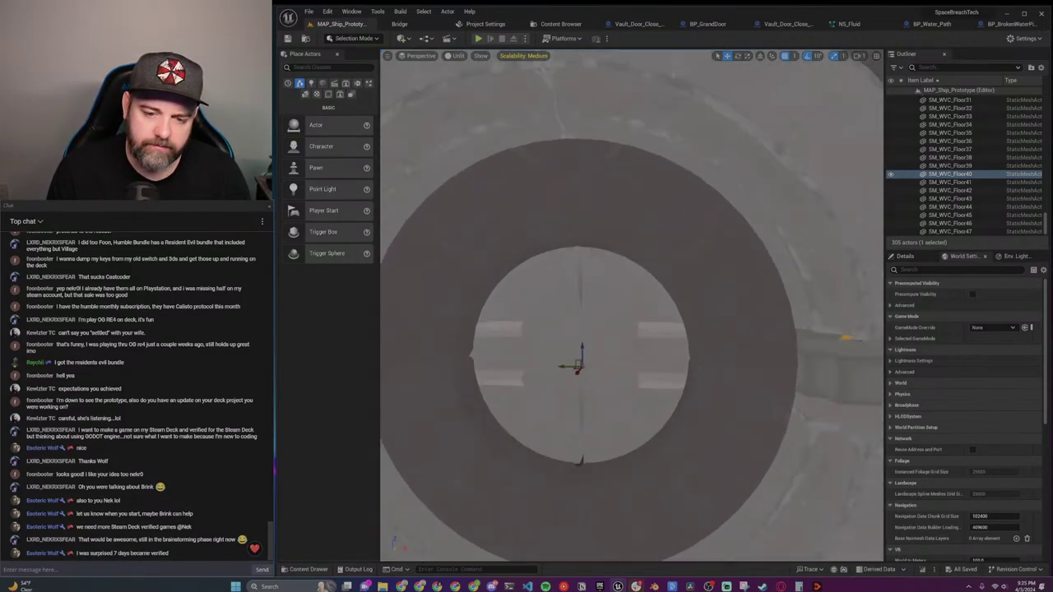
{"action": "right_click_drag", "start_coordinate": [632, 329], "coordinate": [847, 326]}
{"action": "right_click_drag", "start_coordinate": [684, 280], "coordinate": [576, 286]}
{"action": "right_click_drag", "start_coordinate": [711, 267], "coordinate": [632, 333]}
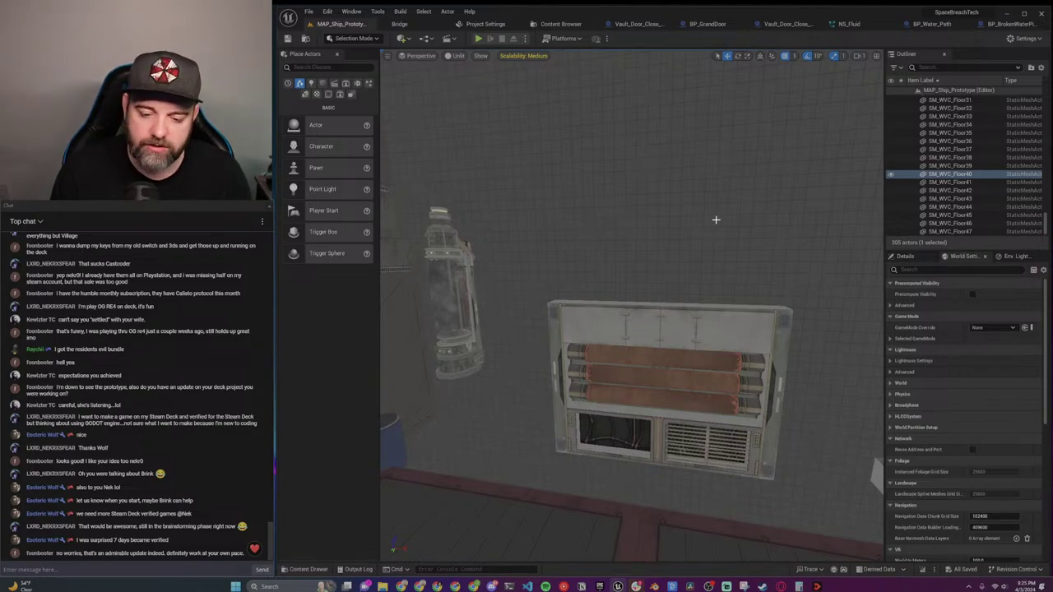
{"action": "right_click_drag", "start_coordinate": [728, 347], "coordinate": [997, 338]}
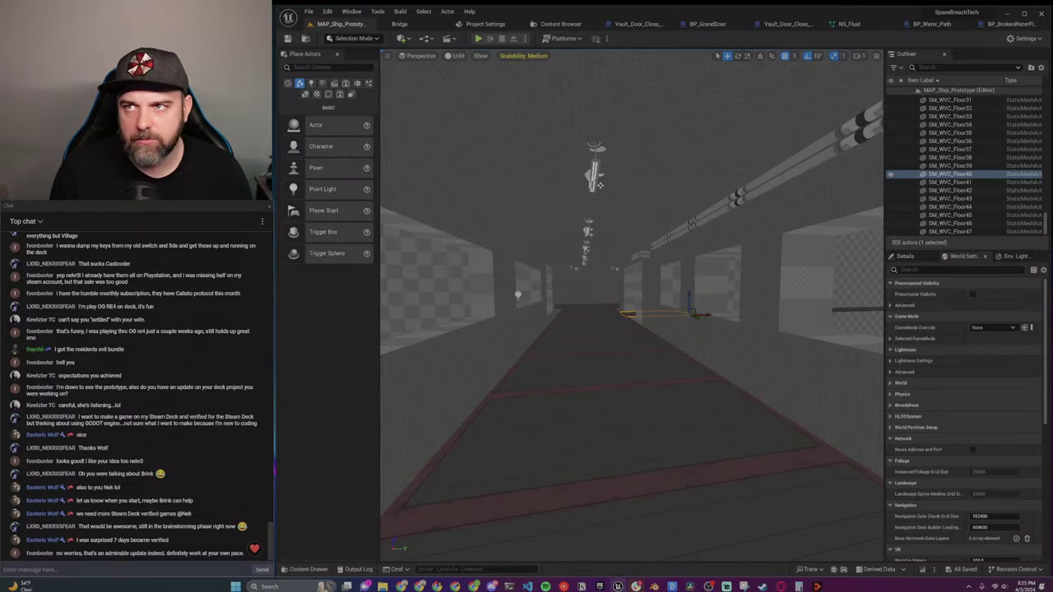
Examine the main corridor from end to end in the unlit view, including the red door, ceiling lights, pipes and window openings.
{"action": "right_click_drag", "start_coordinate": [599, 185], "coordinate": [394, 219]}
{"action": "right_click_drag", "start_coordinate": [576, 239], "coordinate": [552, 246]}
{"action": "right_click_drag", "start_coordinate": [559, 363], "coordinate": [725, 346]}
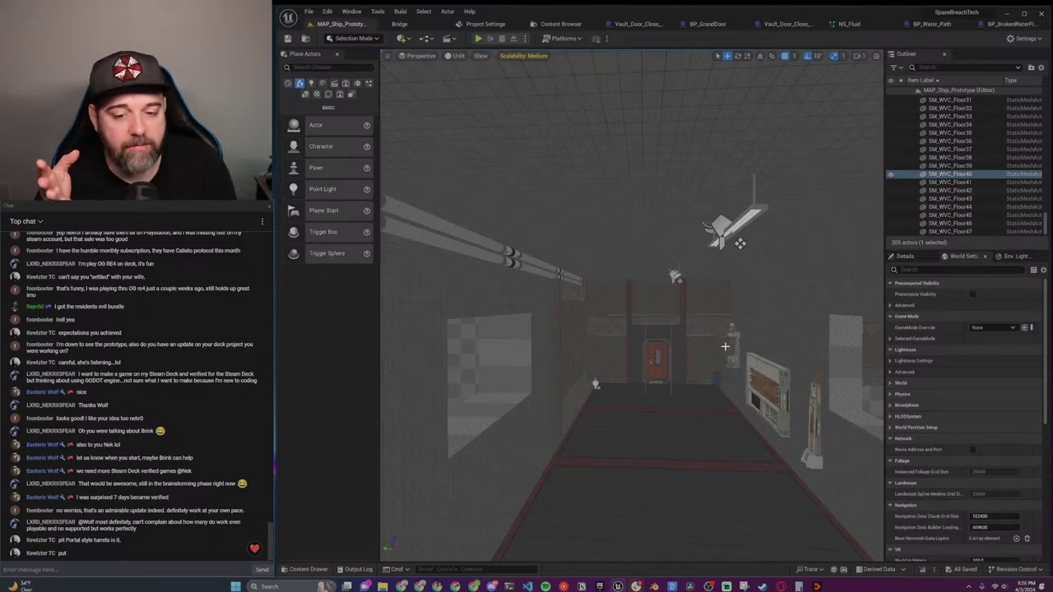
{"action": "mouse_move", "coordinate": [725, 346]}
{"action": "right_mouse_down"}
{"action": "mouse_move", "coordinate": [790, 349]}
{"action": "mouse_move", "coordinate": [707, 354]}
{"action": "right_mouse_up"}
{"action": "key", "text": "w"}
{"action": "right_click_drag", "start_coordinate": [621, 407], "coordinate": [597, 319]}
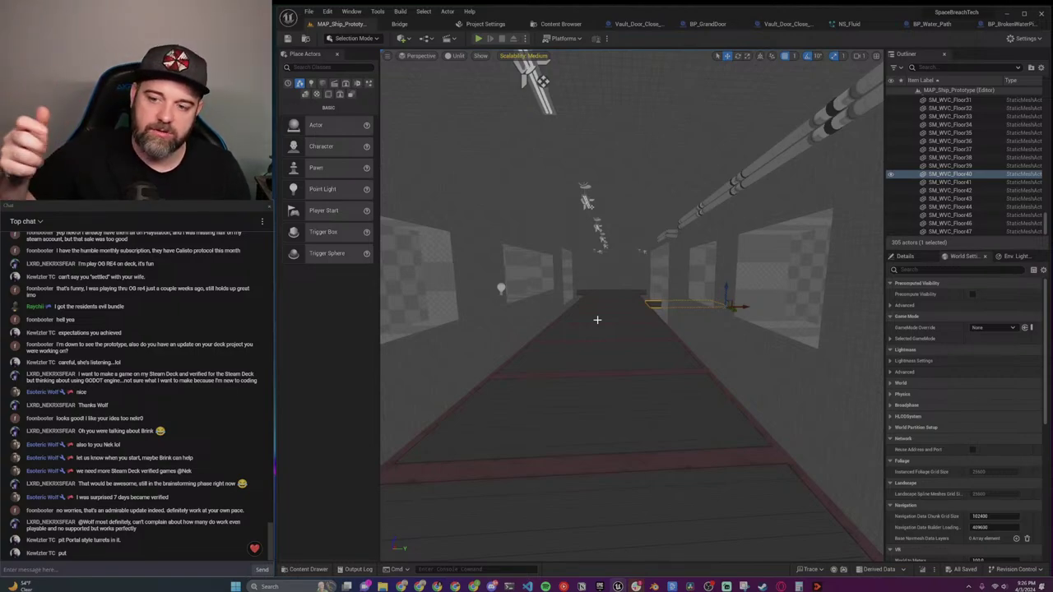
{"action": "mouse_move", "coordinate": [597, 319]}
{"action": "right_mouse_down"}
{"action": "mouse_move", "coordinate": [814, 319]}
{"action": "mouse_move", "coordinate": [403, 312]}
{"action": "right_mouse_up"}
{"action": "key", "text": "w"}
{"action": "right_click_drag", "start_coordinate": [691, 327], "coordinate": [661, 328]}
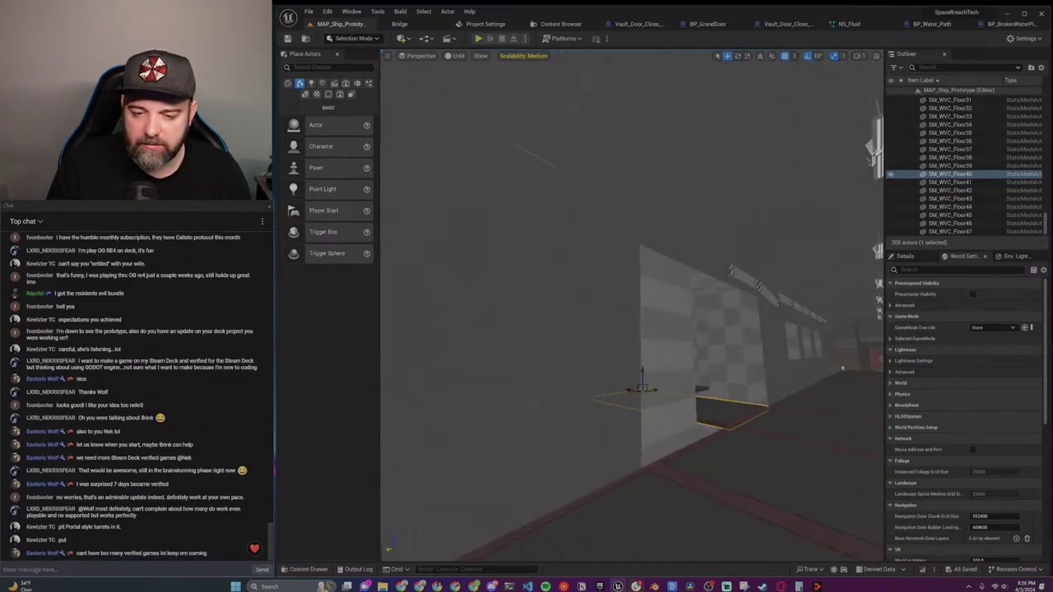
Set the viewport's view mode to Lit and face down the corridor toward the red door.
{"action": "left_click", "coordinate": [454, 56]}
{"action": "left_click", "coordinate": [472, 79]}
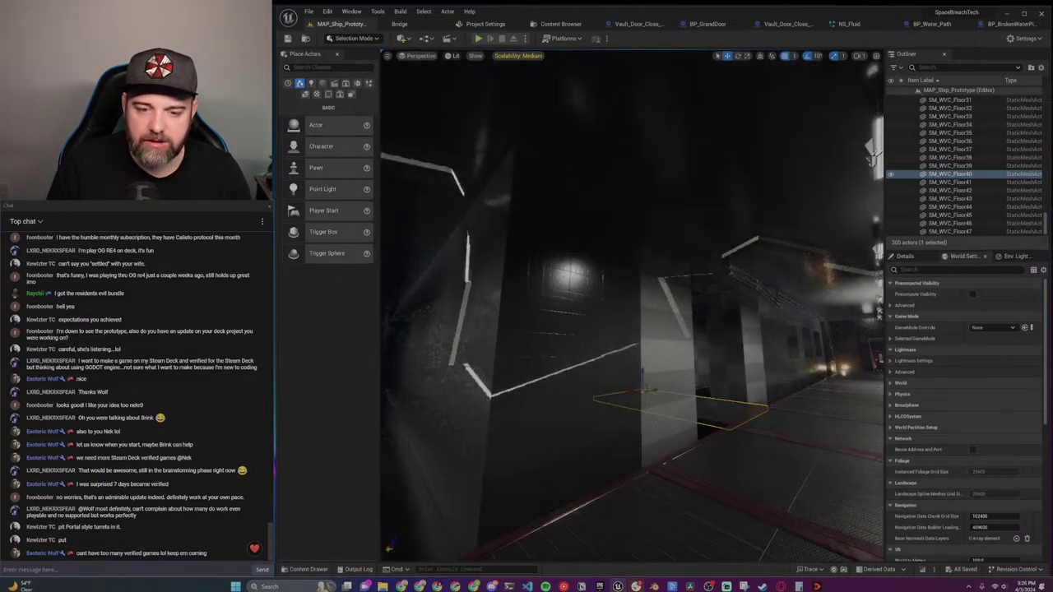
{"action": "right_click_drag", "start_coordinate": [568, 247], "coordinate": [715, 247]}
{"action": "right_click_drag", "start_coordinate": [466, 82], "coordinate": [541, 61]}
{"action": "right_click_drag", "start_coordinate": [557, 252], "coordinate": [558, 251]}
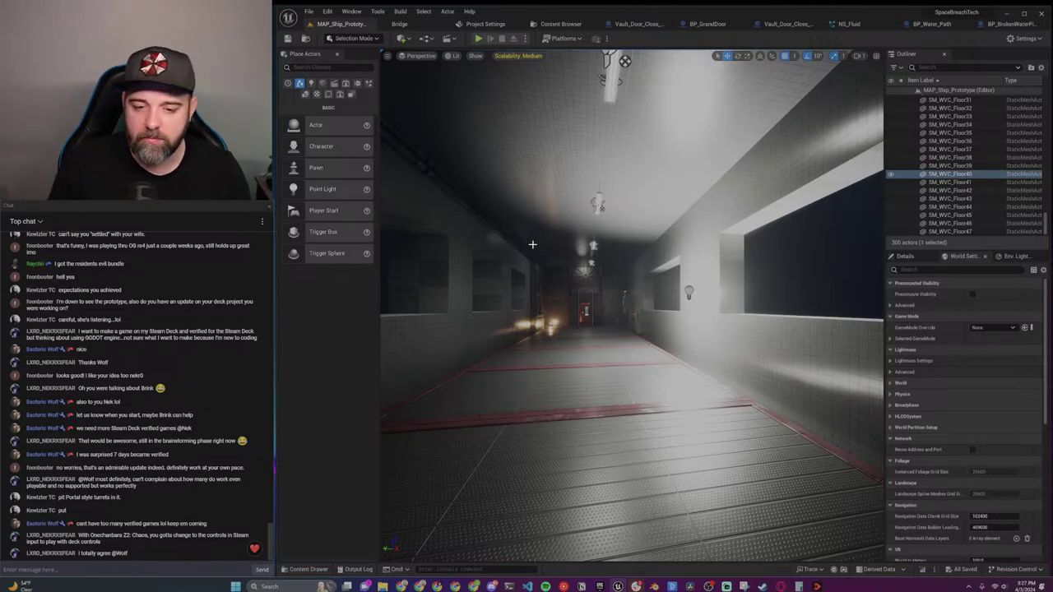
Inspect the lit corridor's window openings, the checkered recess and the dark space behind the windows.
{"action": "right_click_drag", "start_coordinate": [558, 252], "coordinate": [540, 244]}
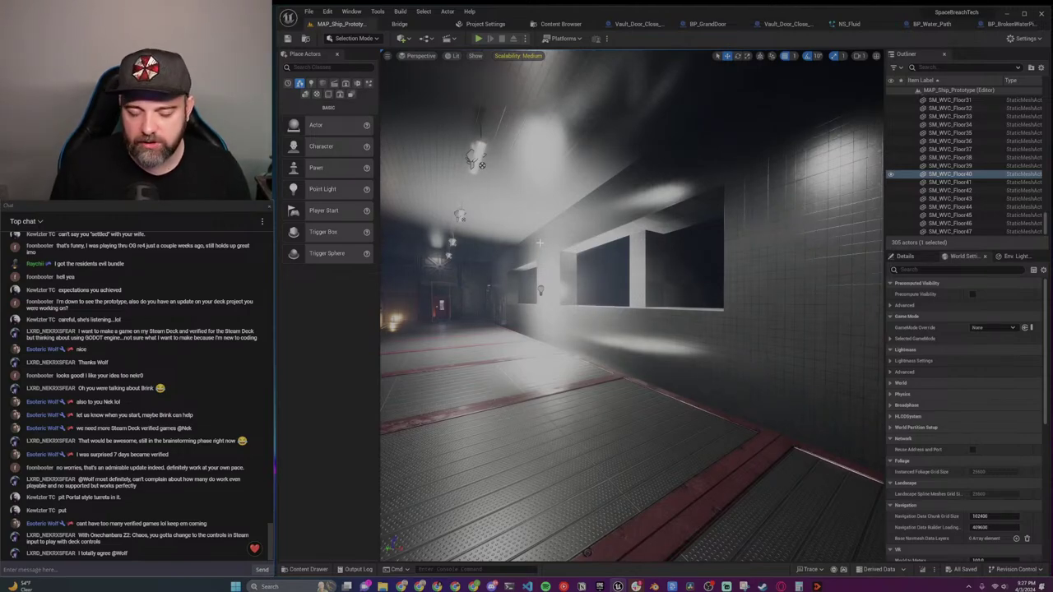
{"action": "right_click_drag", "start_coordinate": [539, 244], "coordinate": [540, 244]}
{"action": "right_click_drag", "start_coordinate": [628, 197], "coordinate": [629, 196]}
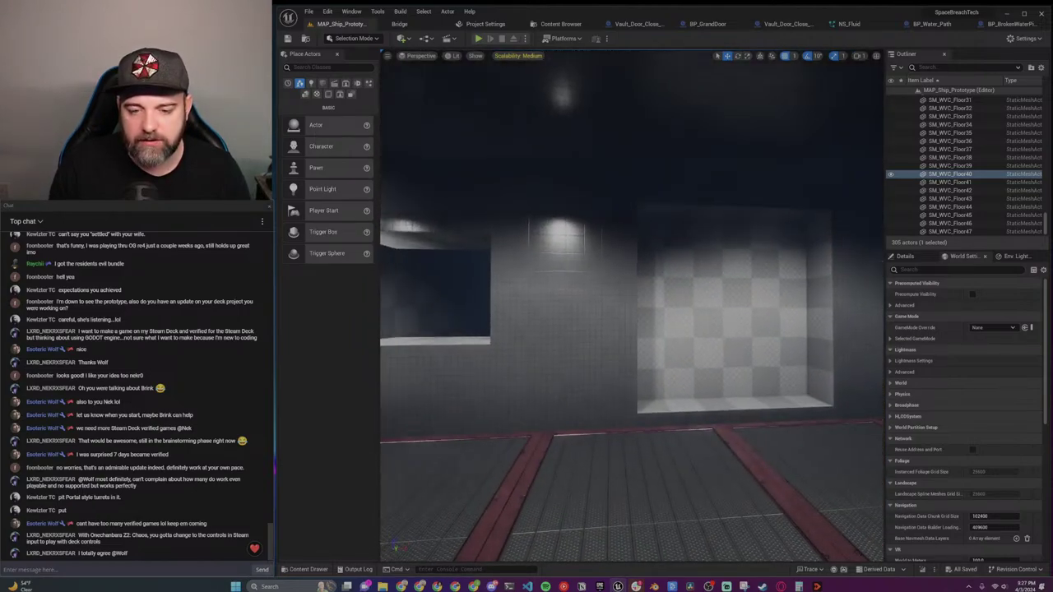
{"action": "mouse_move", "coordinate": [671, 295]}
{"action": "right_mouse_down"}
{"action": "mouse_move", "coordinate": [658, 320]}
{"action": "mouse_move", "coordinate": [671, 312]}
{"action": "right_mouse_up"}
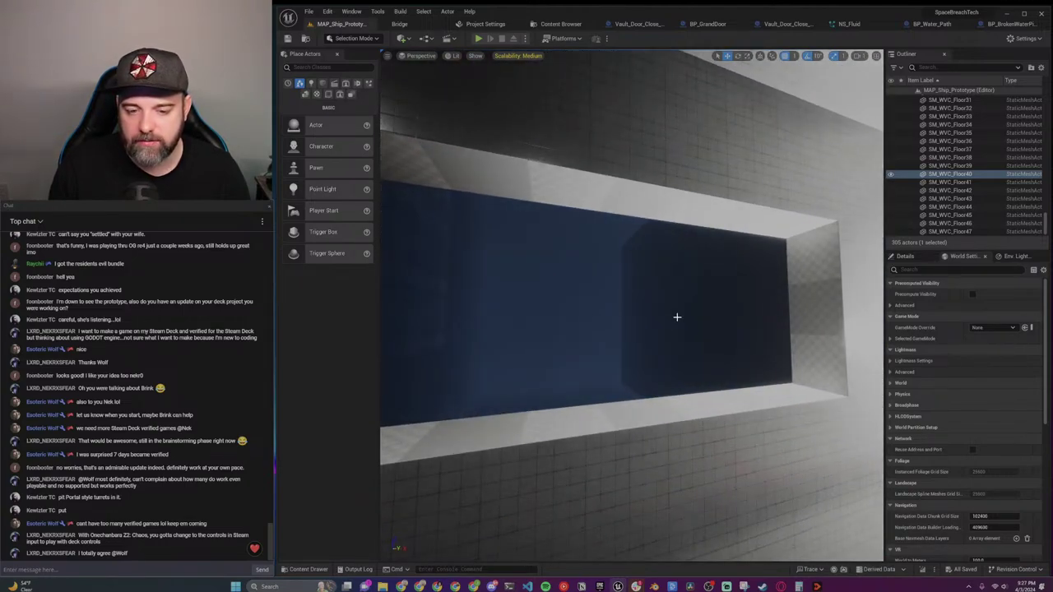
{"action": "right_click_drag", "start_coordinate": [460, 334], "coordinate": [473, 325]}
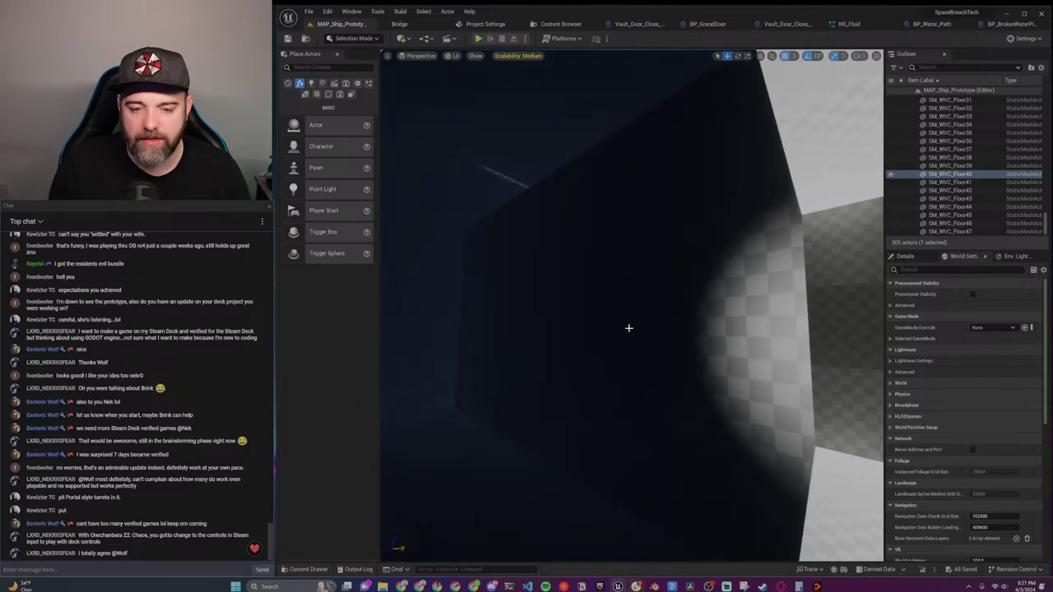
{"action": "right_click_drag", "start_coordinate": [571, 404], "coordinate": [620, 398]}
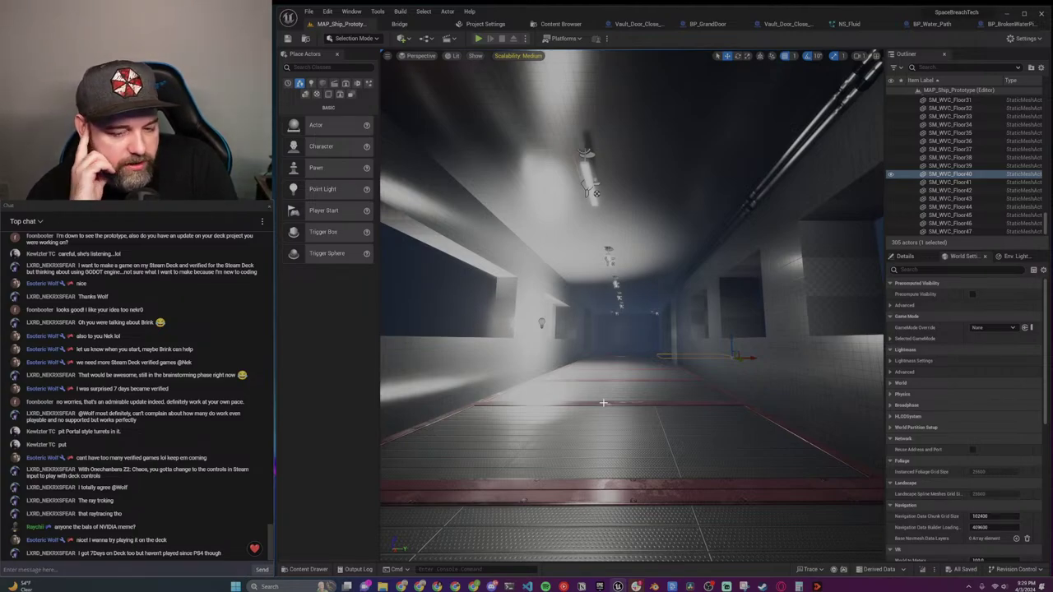
Examine the lighting along the corridor past the selected floor piece and into its dark far section.
{"action": "right_click_drag", "start_coordinate": [518, 465], "coordinate": [596, 455]}
{"action": "key", "text": "w"}
{"action": "key", "text": "s"}
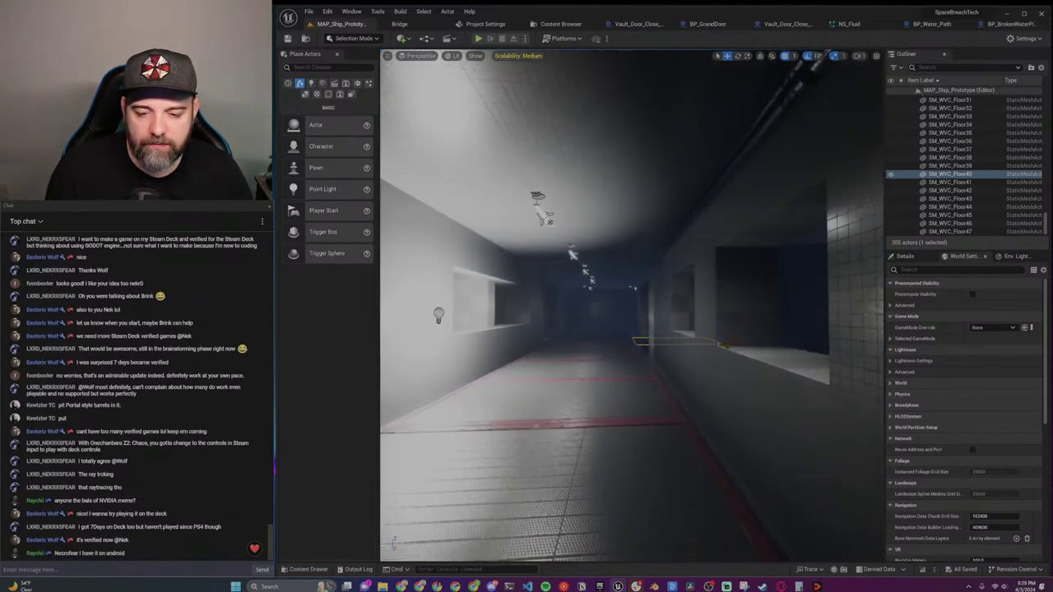
{"action": "right_click_drag", "start_coordinate": [604, 396], "coordinate": [599, 390]}
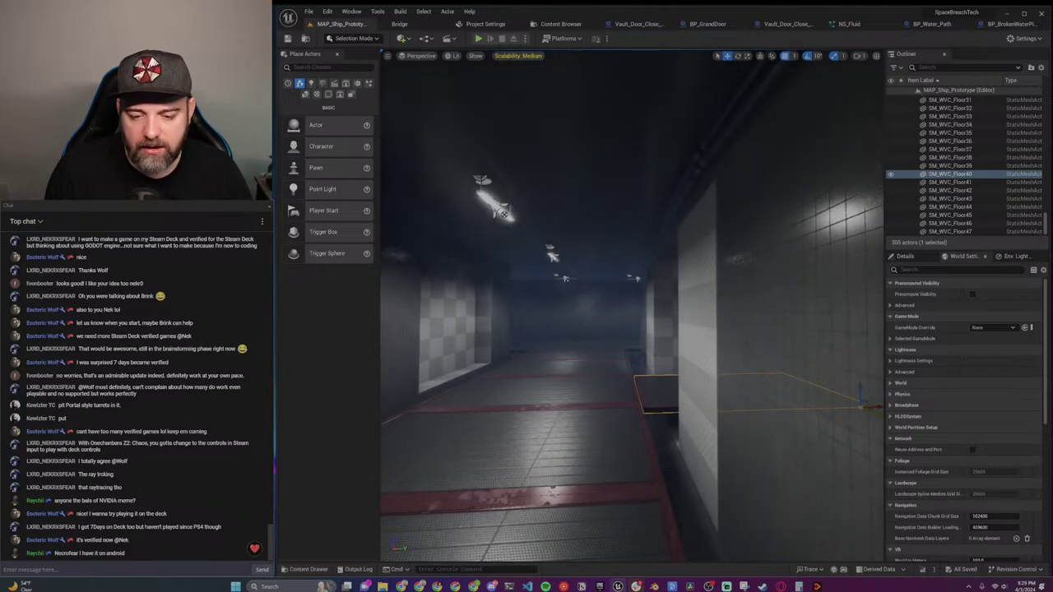
{"action": "key", "text": "w"}
{"action": "key", "text": "w"}
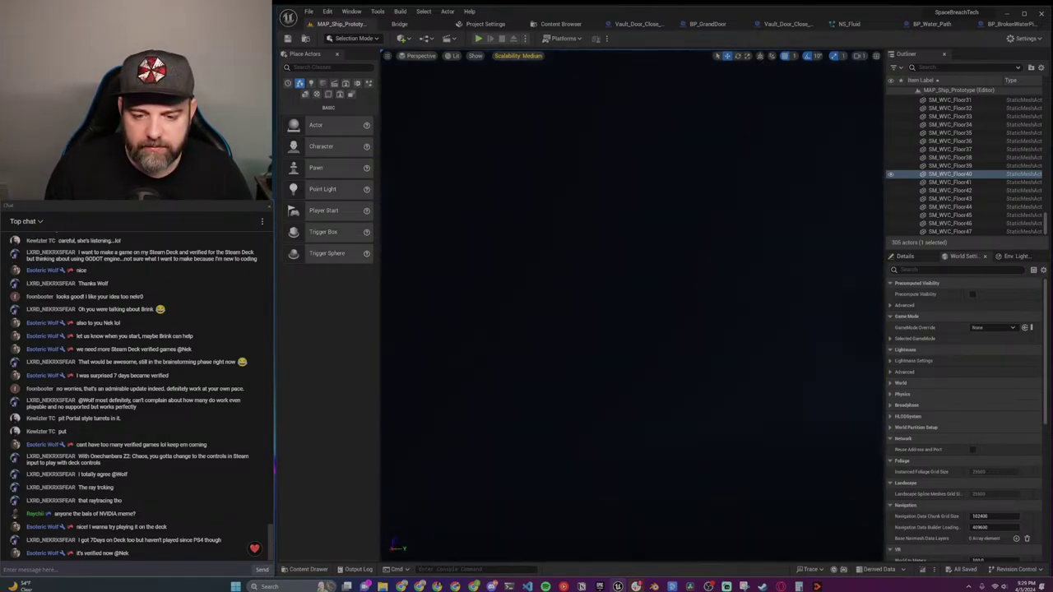
{"action": "key", "text": "w"}
{"action": "key", "text": "w"}
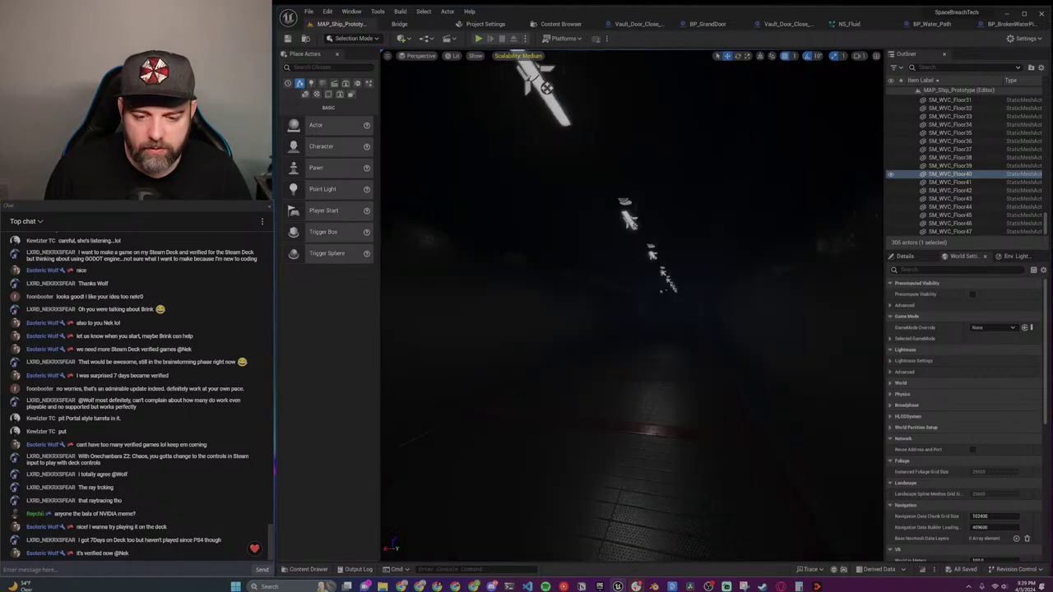
{"action": "right_click_drag", "start_coordinate": [610, 287], "coordinate": [624, 273]}
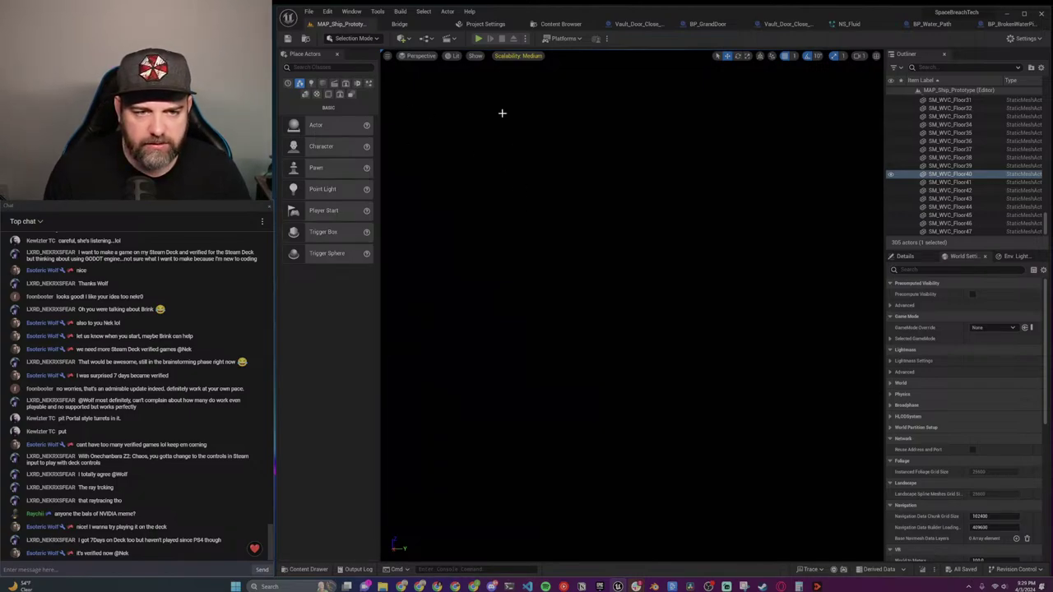
Set the viewport's view mode to Unlit within the dark area and raise the camera speed.
{"action": "left_click", "coordinate": [450, 55]}
{"action": "left_click", "coordinate": [464, 83]}
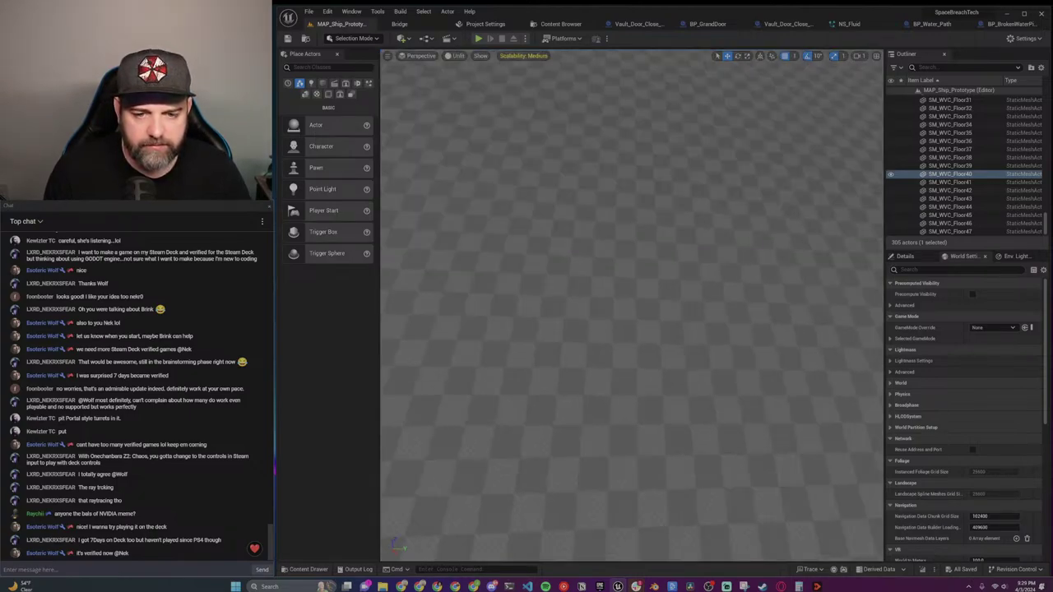
{"action": "scroll", "coordinate": [631, 306], "scroll_direction": "up", "scroll_amount": 6}
{"action": "key", "text": "s"}
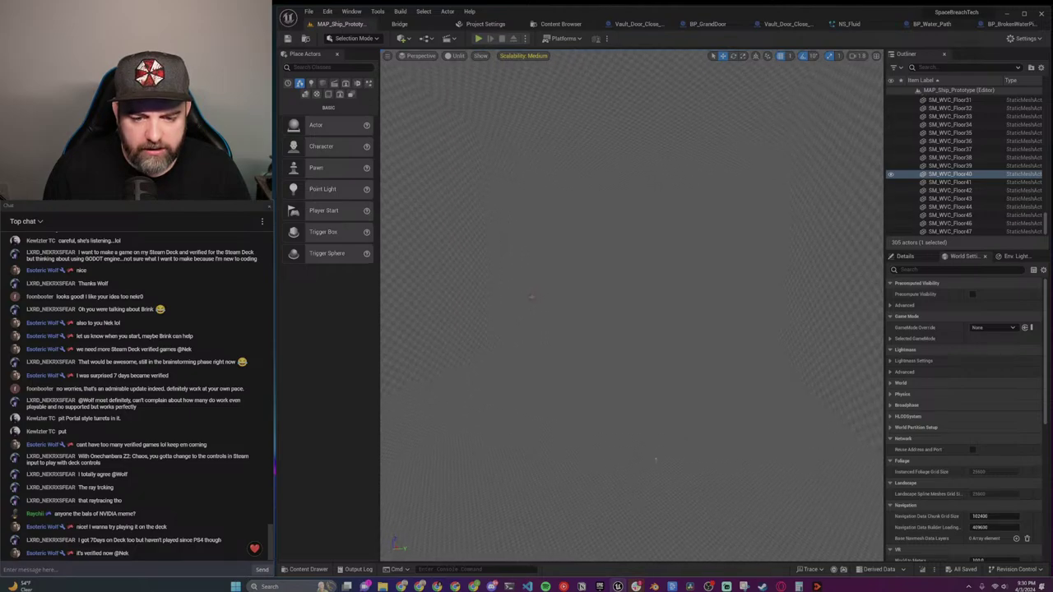
Inspect the checkered shell's interior, the lone tree, the round structure and the corridor's far end in the unlit view.
{"action": "key", "text": "w"}
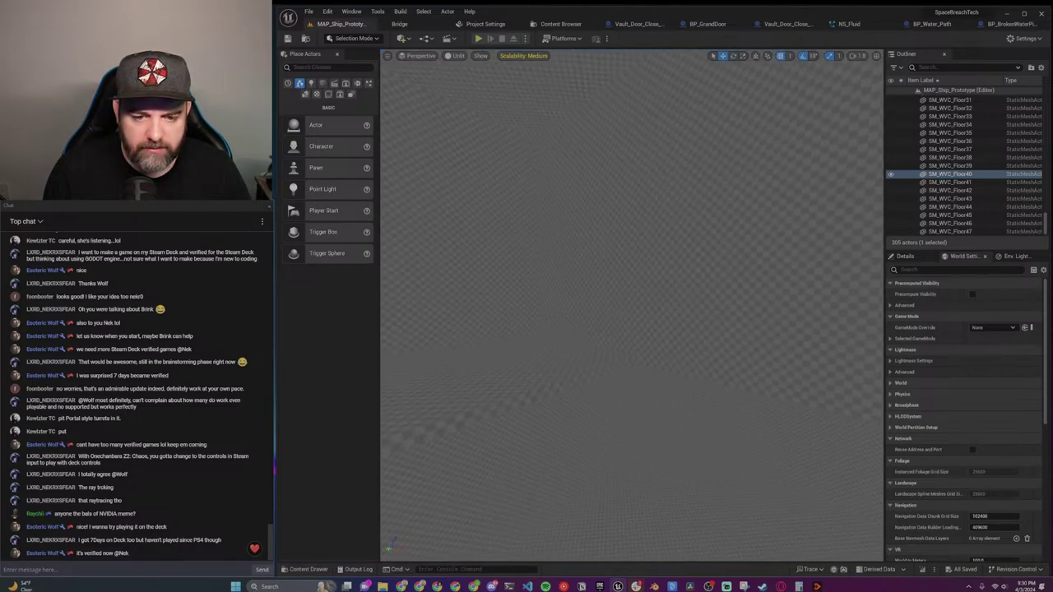
{"action": "key", "text": "w"}
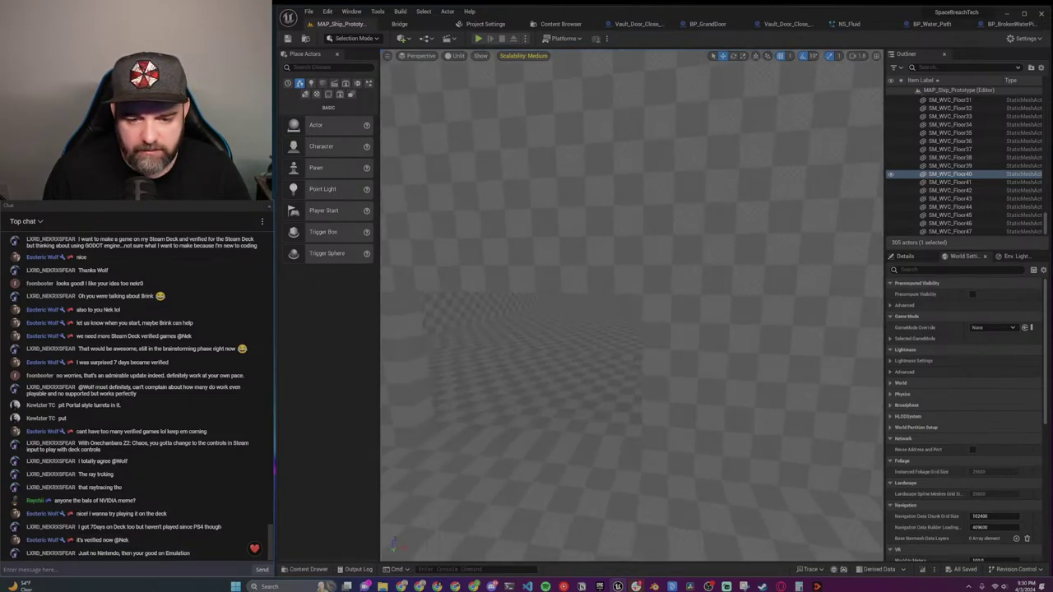
{"action": "right_click_drag", "start_coordinate": [681, 441], "coordinate": [682, 441]}
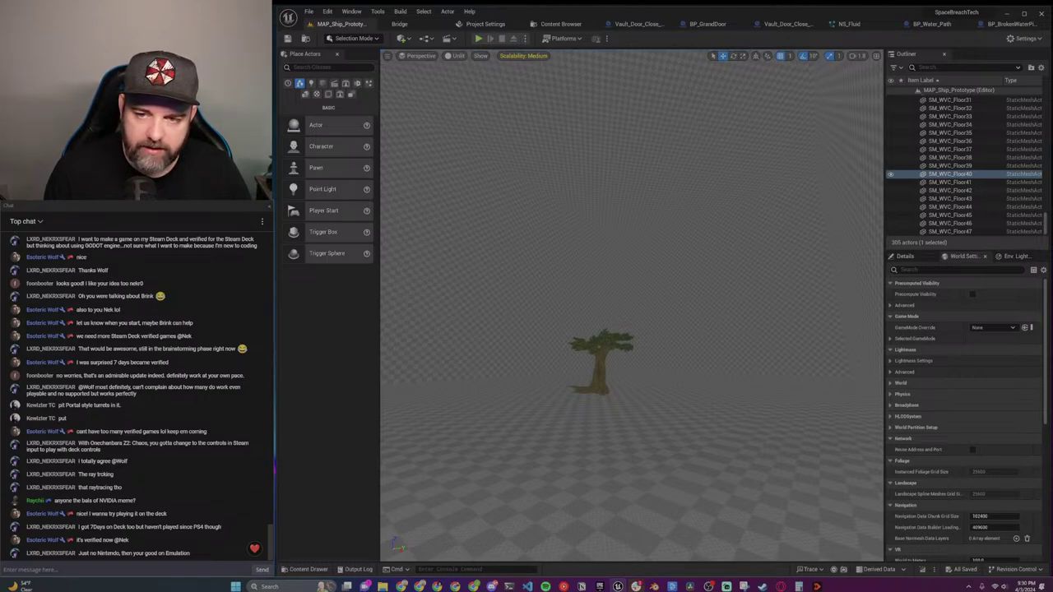
{"action": "right_click_drag", "start_coordinate": [682, 441], "coordinate": [682, 441]}
{"action": "scroll", "coordinate": [682, 441], "scroll_direction": "up", "scroll_amount": 1}
{"action": "key", "text": "f"}
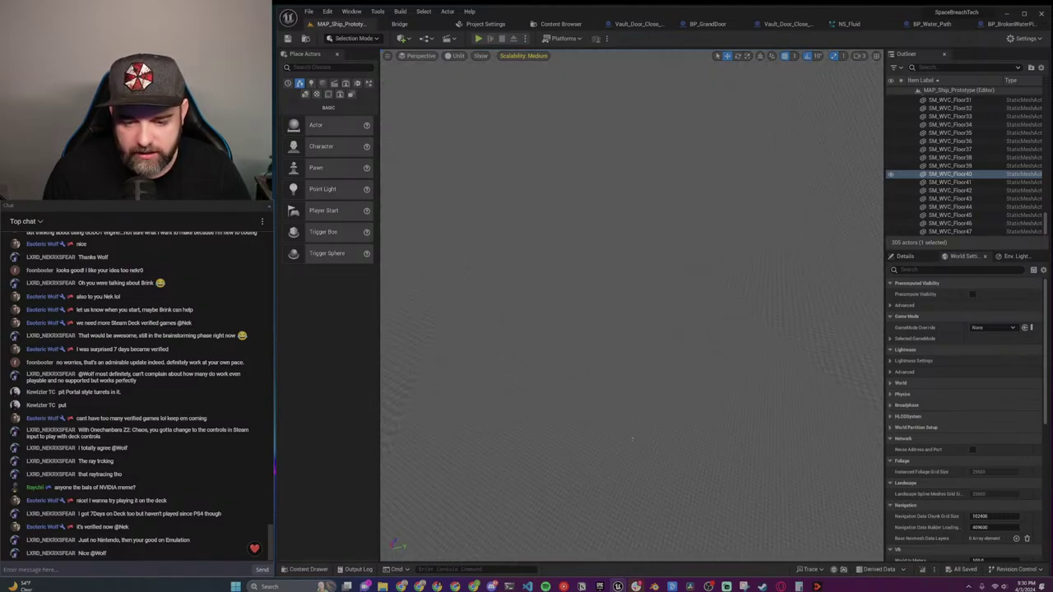
{"action": "right_click_drag", "start_coordinate": [682, 441], "coordinate": [682, 441]}
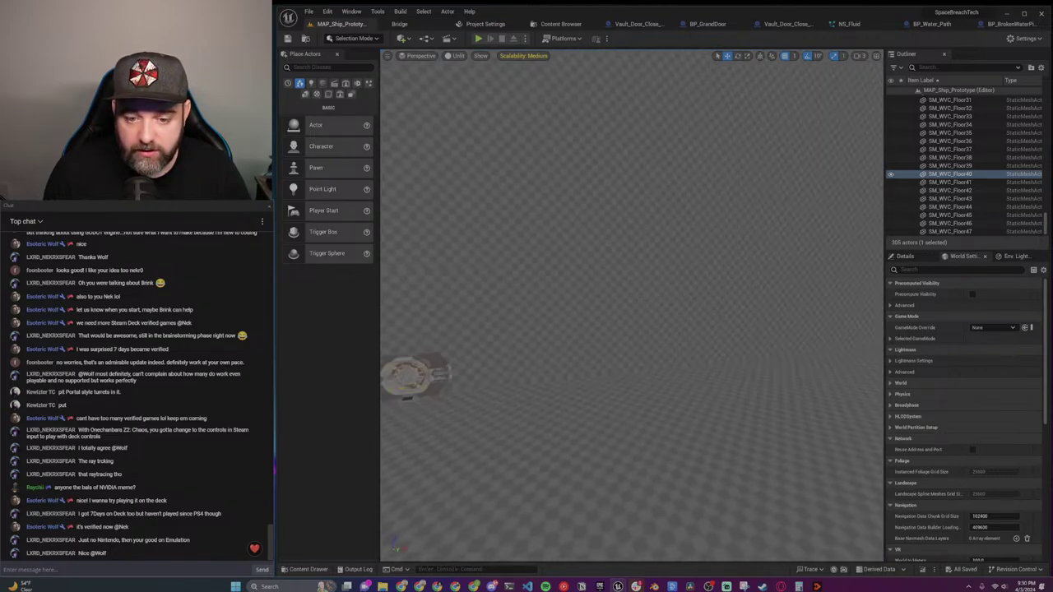
{"action": "right_click_drag", "start_coordinate": [681, 441], "coordinate": [682, 441]}
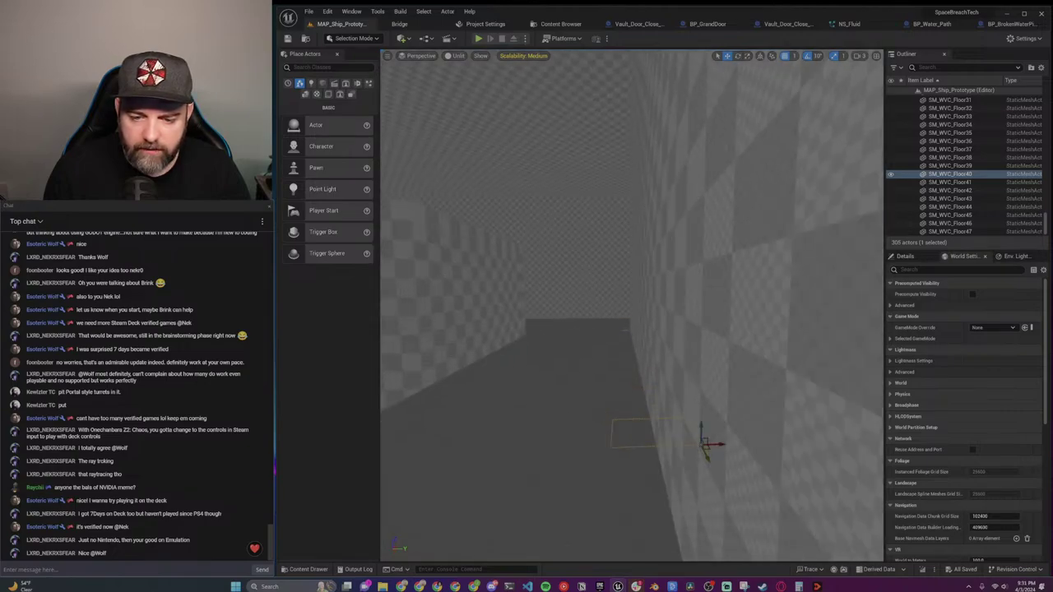
{"action": "mouse_move", "coordinate": [632, 306]}
{"action": "right_mouse_down"}
{"action": "mouse_move", "coordinate": [494, 288]}
{"action": "mouse_move", "coordinate": [658, 312]}
{"action": "mouse_move", "coordinate": [568, 306]}
{"action": "mouse_move", "coordinate": [632, 305]}
{"action": "right_mouse_up"}
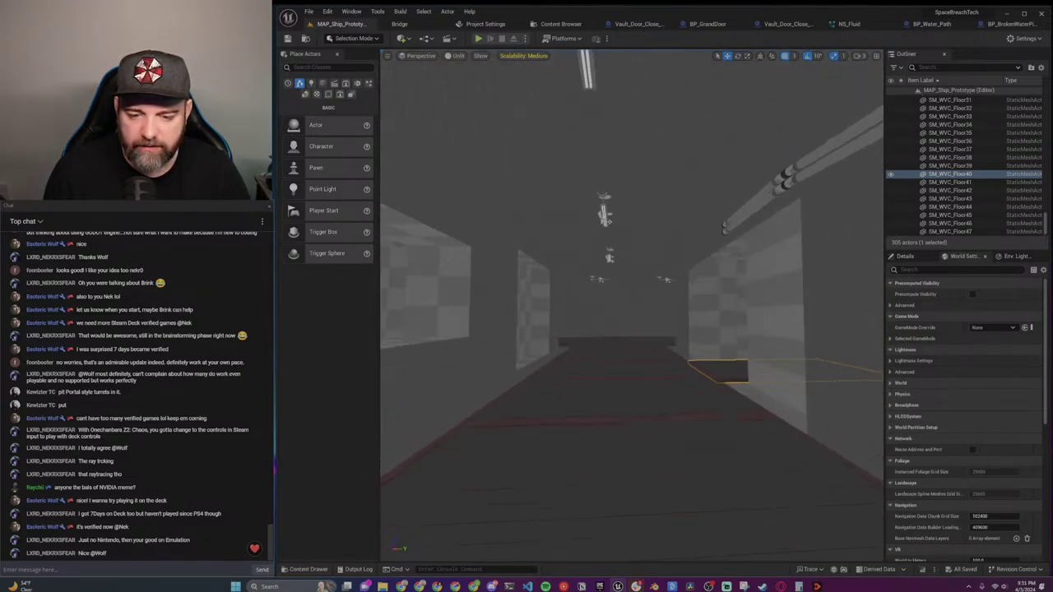
{"action": "right_click_drag", "start_coordinate": [582, 162], "coordinate": [582, 161]}
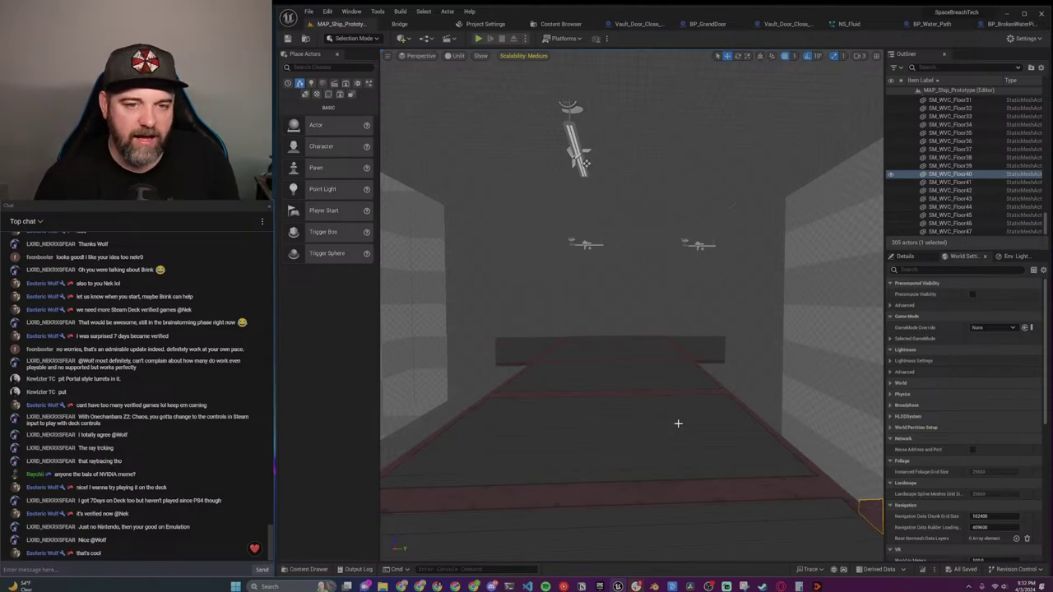
Start a play session from a floor panel in the main corridor.
{"action": "right_click_drag", "start_coordinate": [691, 360], "coordinate": [691, 411]}
{"action": "key", "text": "s"}
{"action": "right_click_drag", "start_coordinate": [603, 264], "coordinate": [602, 264]}
{"action": "right_click", "coordinate": [631, 423]}
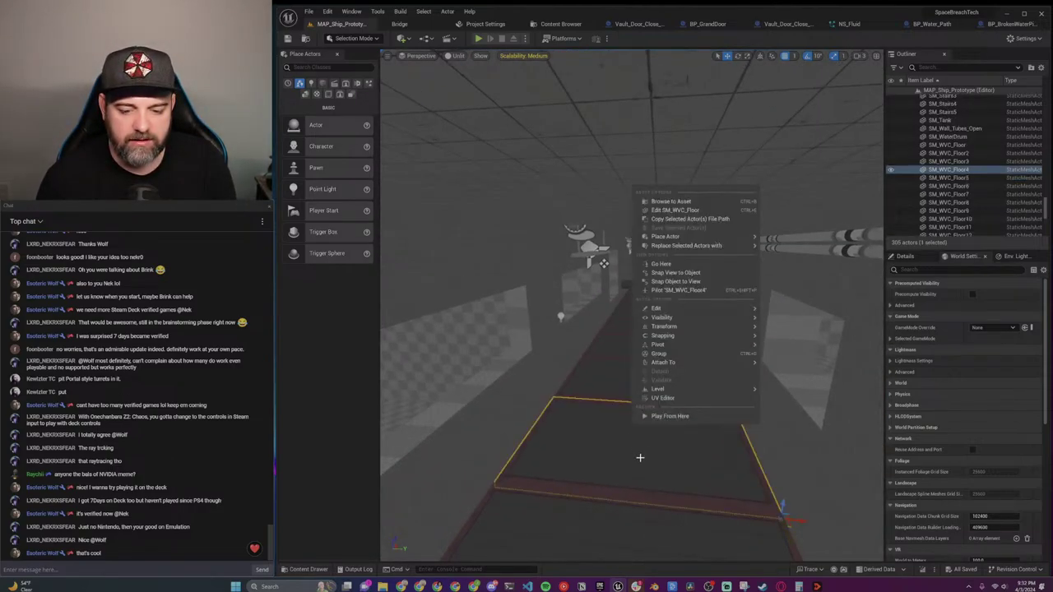
{"action": "left_click", "coordinate": [668, 424]}
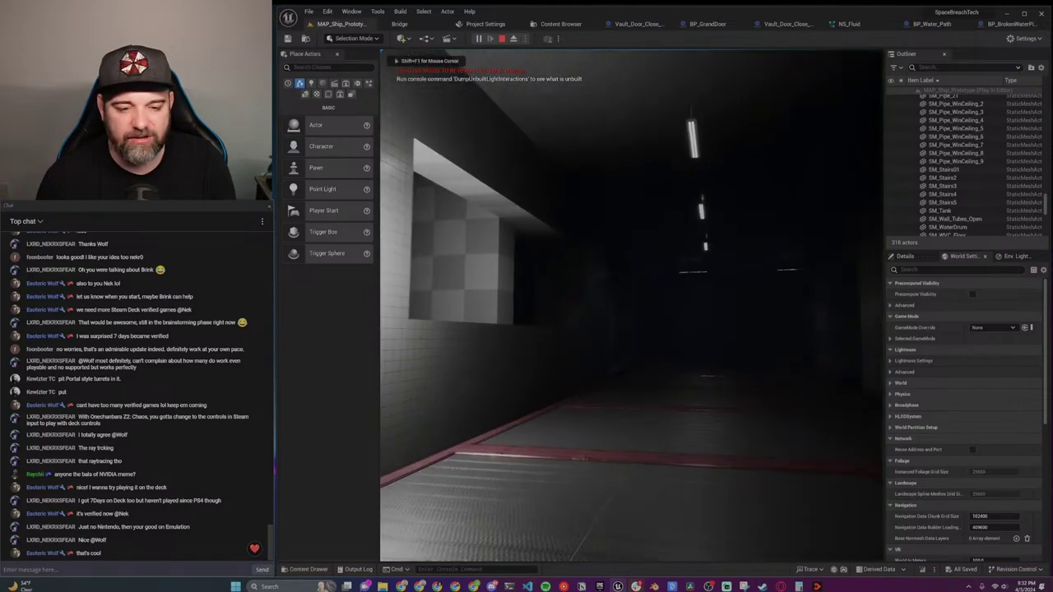
Playtest walking down the corridor past the lit windows, and end the play session.
{"action": "key", "text": "w"}
{"action": "key", "text": "w"}
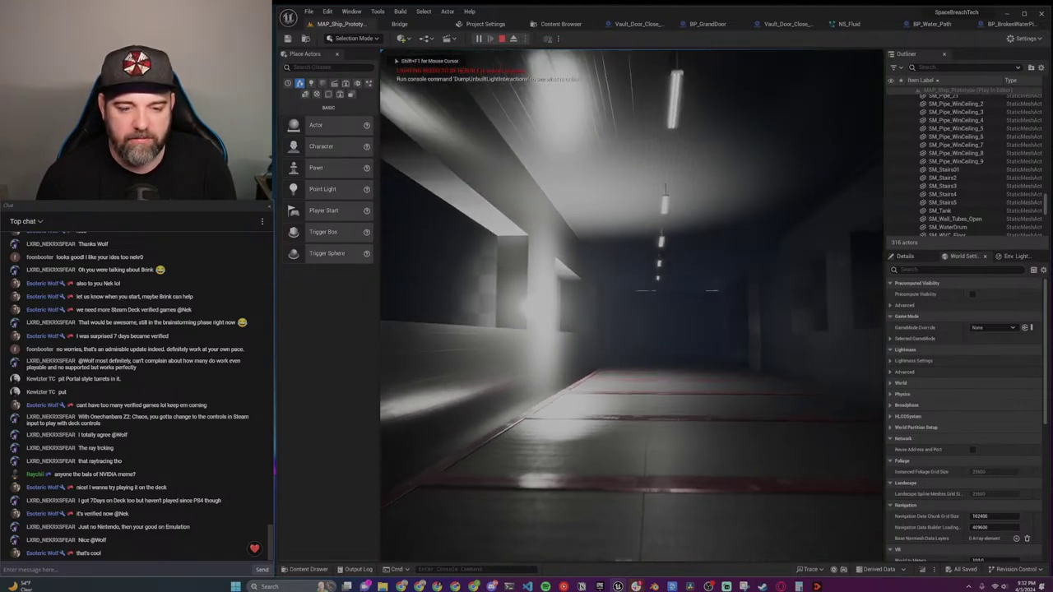
{"action": "key", "text": "w"}
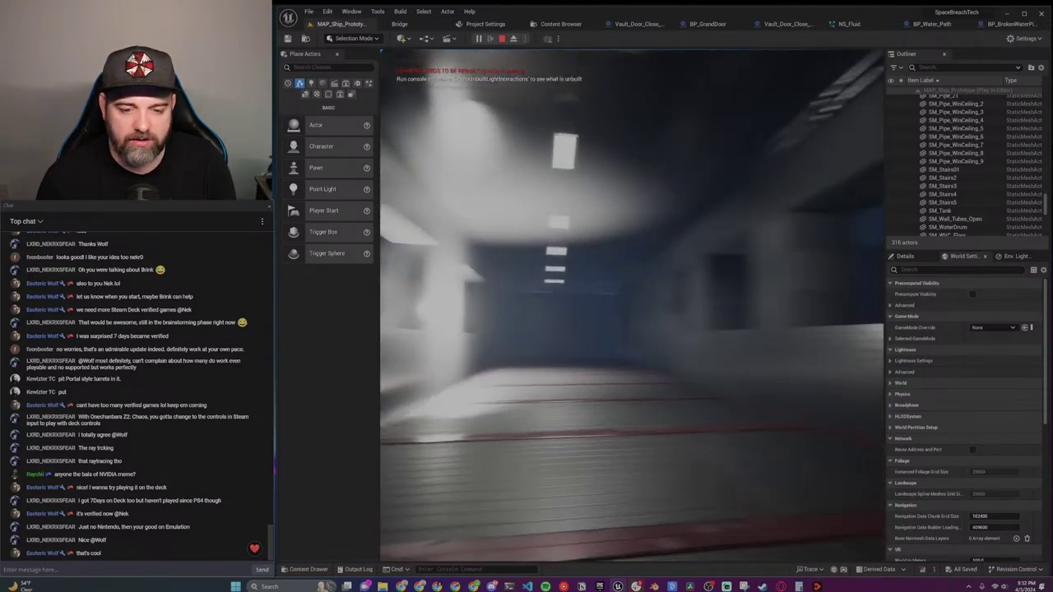
{"action": "key", "text": "w"}
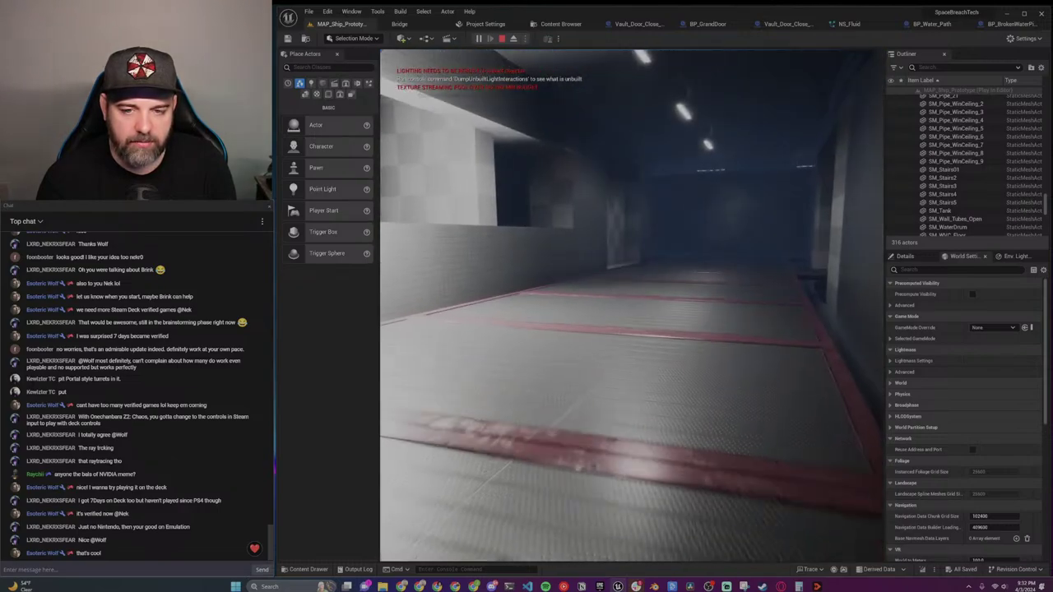
{"action": "key", "text": "Escape"}
Examine the unlit corridor around the selected floor panel, including its ceiling, side walls and window openings.
{"action": "right_click_drag", "start_coordinate": [661, 416], "coordinate": [465, 432]}
{"action": "key", "text": "s"}
{"action": "key", "text": "w"}
{"action": "key", "text": "w"}
{"action": "key", "text": "s"}
{"action": "key", "text": "w"}
{"action": "key", "text": "w"}
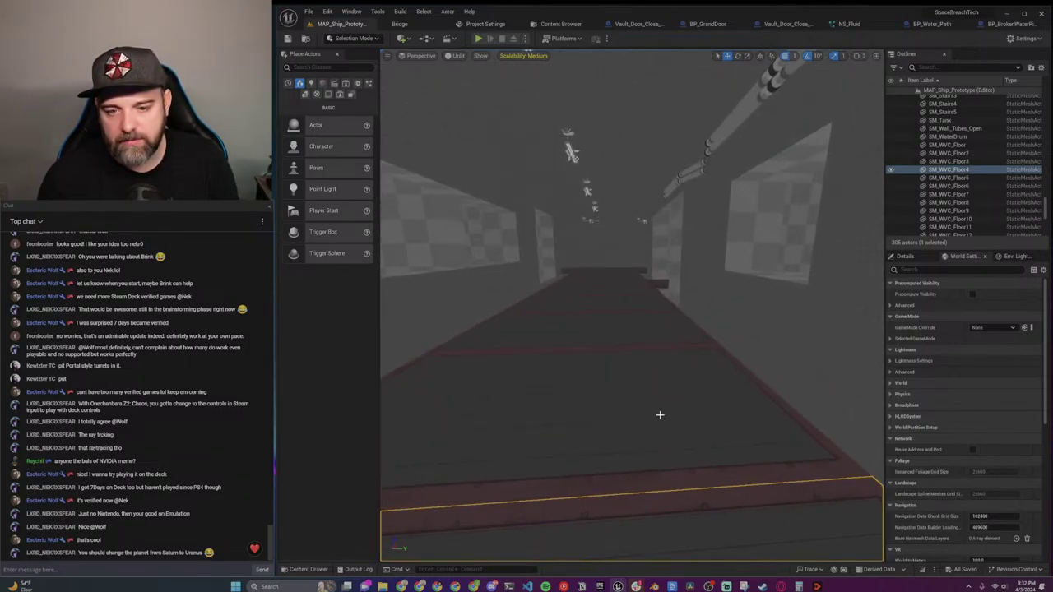
{"action": "key", "text": "w"}
{"action": "right_click_drag", "start_coordinate": [659, 415], "coordinate": [786, 257]}
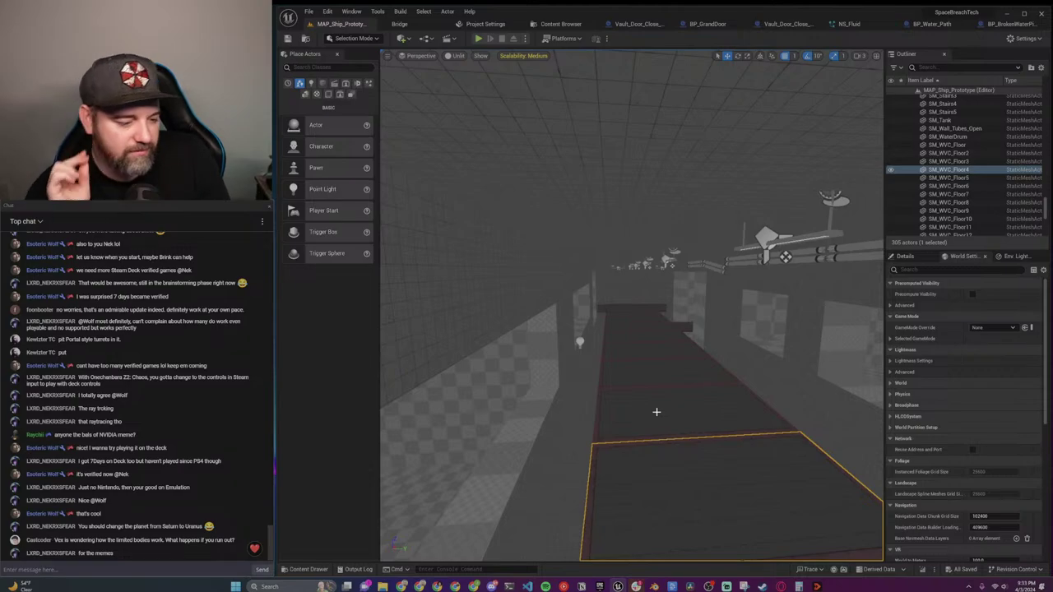
Select the sky sphere behind the ringed planet outside the ship and return the view to the corridor.
{"action": "right_click_drag", "start_coordinate": [657, 334], "coordinate": [414, 351]}
{"action": "right_click_drag", "start_coordinate": [574, 357], "coordinate": [574, 357]}
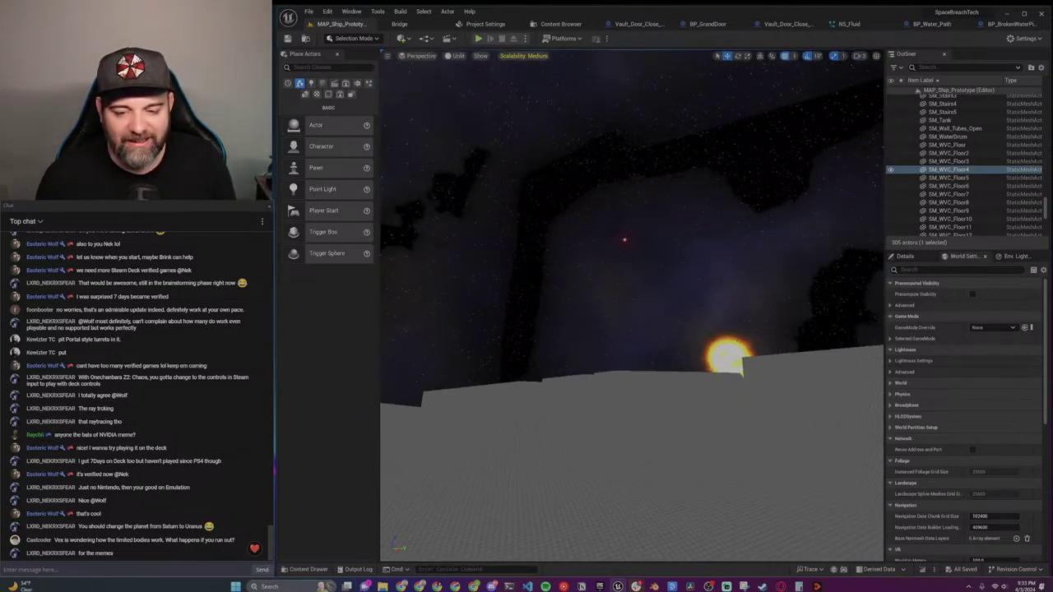
{"action": "right_click_drag", "start_coordinate": [616, 407], "coordinate": [616, 407]}
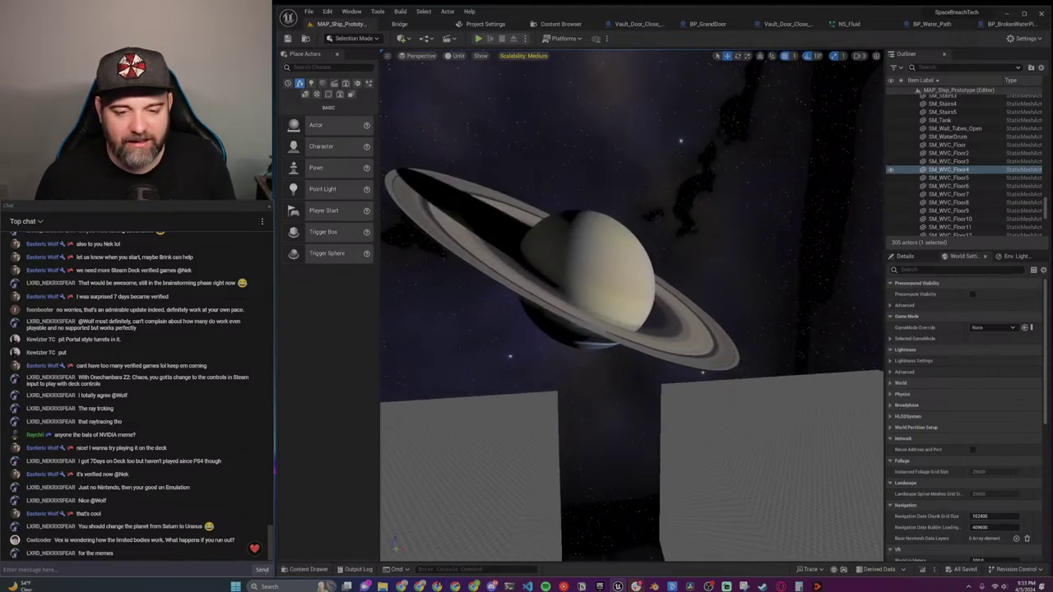
{"action": "left_click", "coordinate": [593, 278]}
{"action": "right_click_drag", "start_coordinate": [594, 278], "coordinate": [594, 278]}
{"action": "right_click_drag", "start_coordinate": [510, 255], "coordinate": [581, 376]}
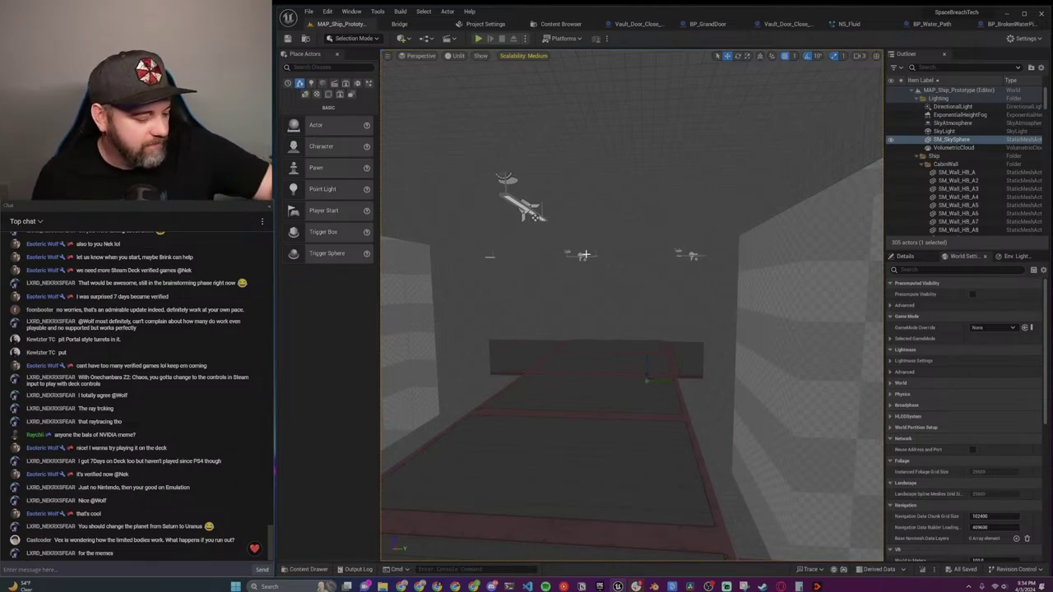
Examine the unlit corridor's side wall, window openings, ceiling lights and floor panels from several viewpoints.
{"action": "key", "text": "w"}
{"action": "mouse_move", "coordinate": [632, 306]}
{"action": "right_mouse_down"}
{"action": "mouse_move", "coordinate": [575, 309]}
{"action": "mouse_move", "coordinate": [605, 313]}
{"action": "mouse_move", "coordinate": [612, 337]}
{"action": "mouse_move", "coordinate": [650, 308]}
{"action": "right_mouse_up"}
{"action": "key", "text": "s"}
{"action": "key", "text": "w"}
{"action": "mouse_move", "coordinate": [535, 214]}
{"action": "right_mouse_down"}
{"action": "mouse_move", "coordinate": [531, 222]}
{"action": "mouse_move", "coordinate": [539, 212]}
{"action": "right_mouse_up"}
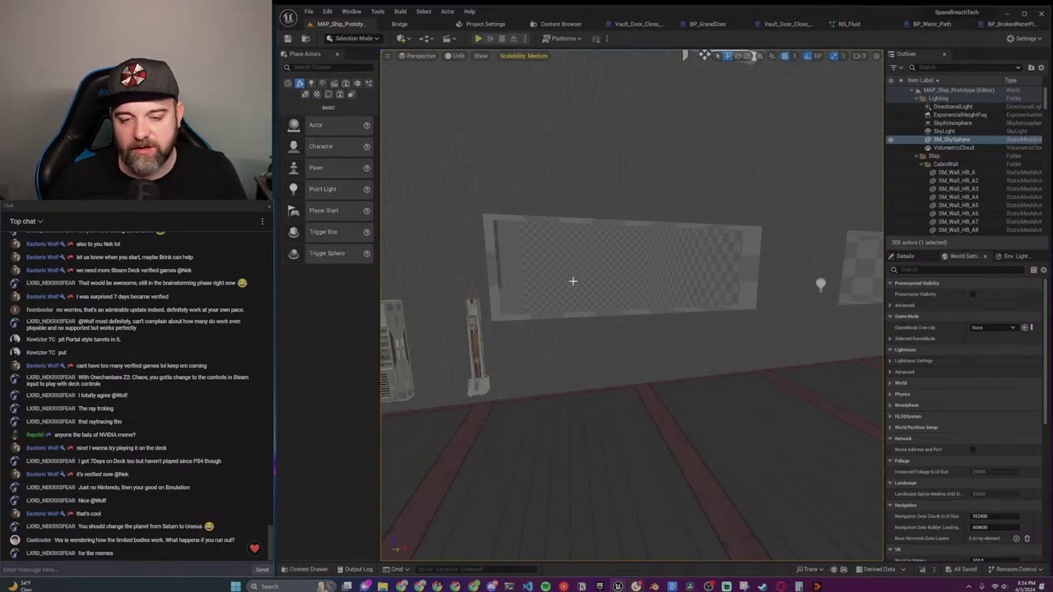
{"action": "mouse_move", "coordinate": [721, 257]}
{"action": "right_mouse_down"}
{"action": "mouse_move", "coordinate": [715, 197]}
{"action": "mouse_move", "coordinate": [720, 256]}
{"action": "right_mouse_up"}
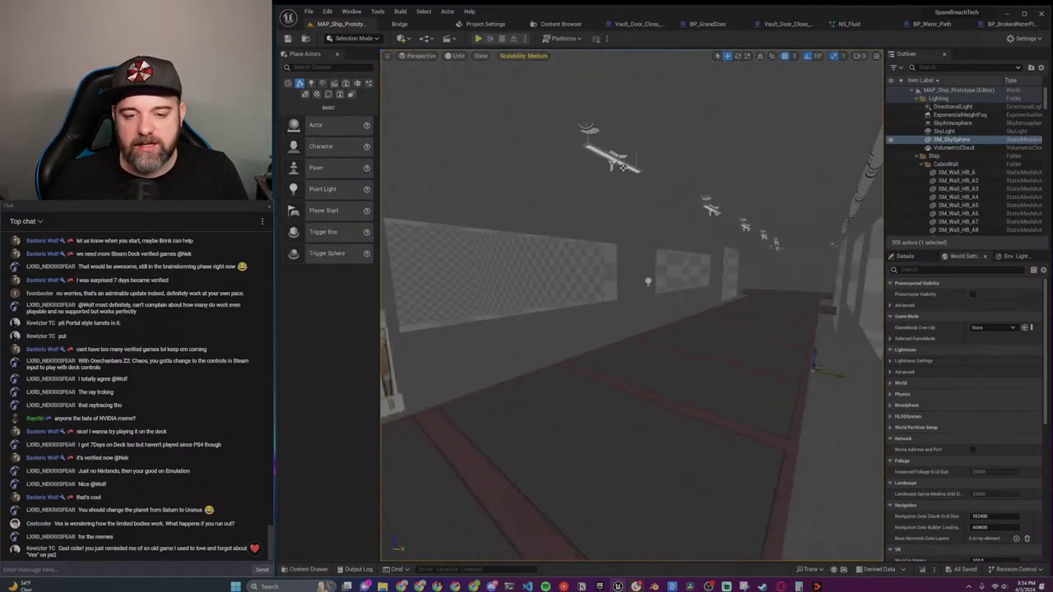
{"action": "mouse_move", "coordinate": [580, 245]}
{"action": "right_mouse_down"}
{"action": "mouse_move", "coordinate": [559, 246]}
{"action": "mouse_move", "coordinate": [580, 245]}
{"action": "right_mouse_up"}
{"action": "key", "text": "w"}
{"action": "right_click_drag", "start_coordinate": [466, 247], "coordinate": [498, 251]}
{"action": "key", "text": "s"}
{"action": "right_click_drag", "start_coordinate": [620, 253], "coordinate": [620, 252]}
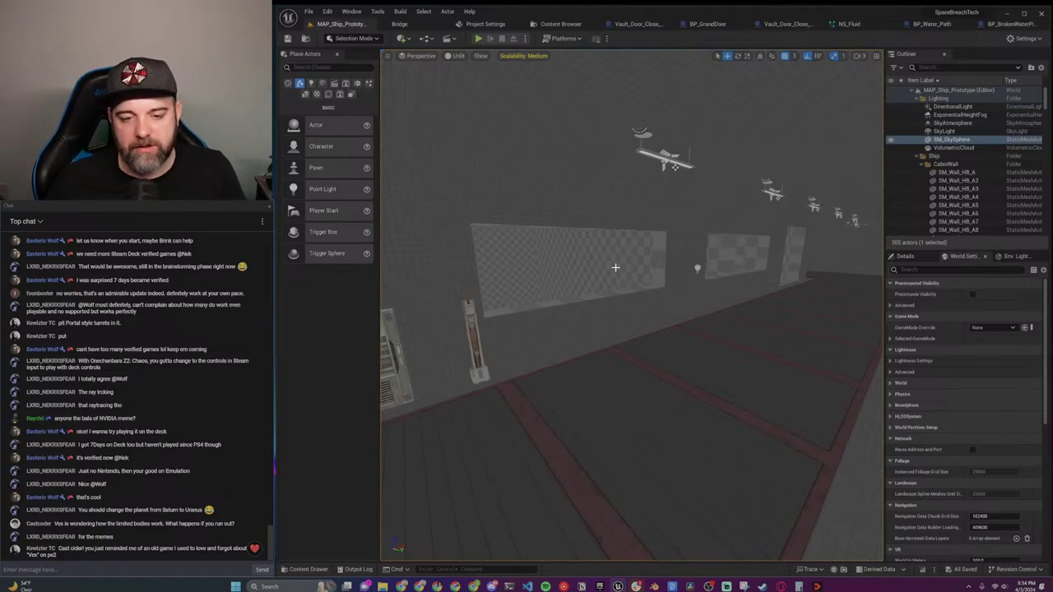
Select the main corridor mesh at the wall beside the piped machinery unit, leaving its context menu unused.
{"action": "key", "text": "w"}
{"action": "mouse_move", "coordinate": [613, 269]}
{"action": "right_mouse_down"}
{"action": "mouse_move", "coordinate": [613, 246]}
{"action": "mouse_move", "coordinate": [814, 267]}
{"action": "mouse_move", "coordinate": [613, 268]}
{"action": "right_mouse_up"}
{"action": "key", "text": "s"}
{"action": "key", "text": "w"}
{"action": "right_click_drag", "start_coordinate": [807, 248], "coordinate": [777, 286]}
{"action": "right_click_drag", "start_coordinate": [613, 268], "coordinate": [613, 268]}
{"action": "right_click", "coordinate": [613, 270]}
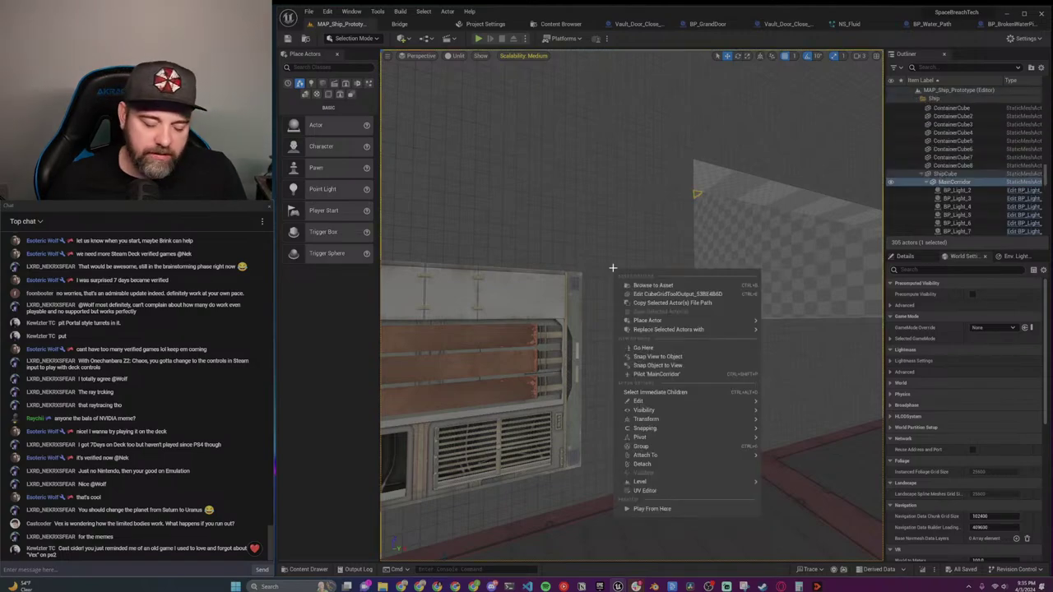
{"action": "left_click", "coordinate": [600, 267]}
Examine the large checkered hall beyond the corridor window, the window opening itself and the machinery unit on the wall.
{"action": "right_click_drag", "start_coordinate": [601, 267], "coordinate": [678, 286]}
{"action": "key", "text": "w"}
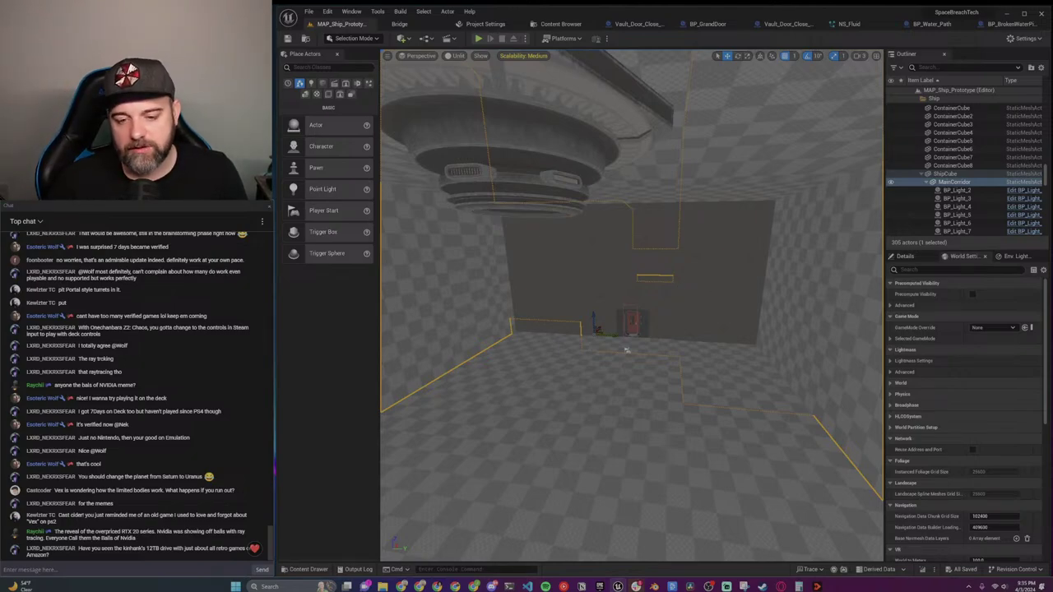
{"action": "key", "text": "w"}
{"action": "right_click_drag", "start_coordinate": [626, 329], "coordinate": [417, 325]}
{"action": "key", "text": "s"}
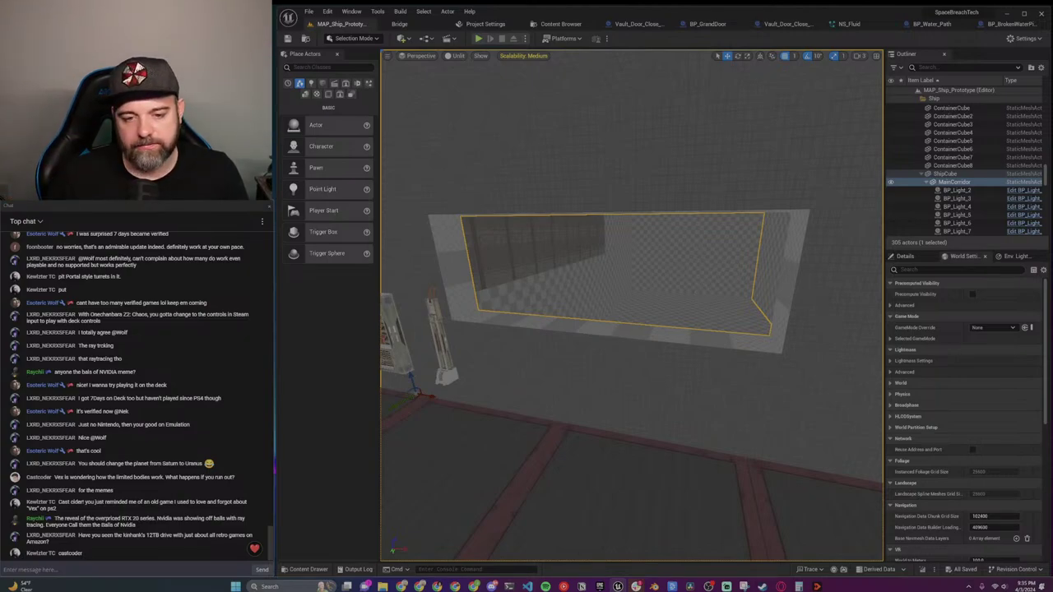
{"action": "key", "text": "s"}
{"action": "right_click_drag", "start_coordinate": [632, 305], "coordinate": [444, 300]}
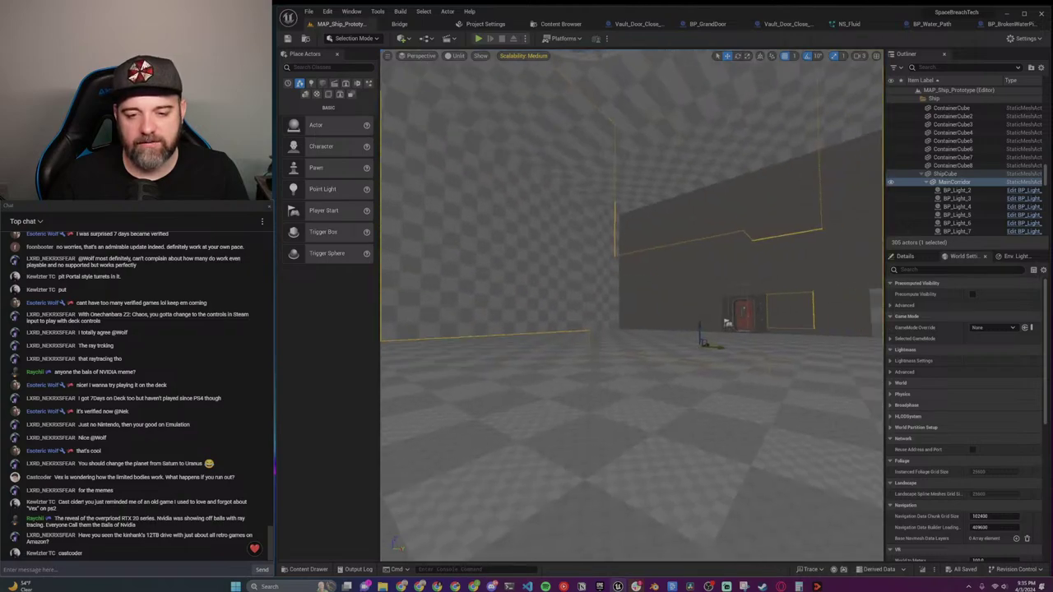
{"action": "right_click_drag", "start_coordinate": [727, 323], "coordinate": [727, 324]}
{"action": "key", "text": "w"}
{"action": "key", "text": "s"}
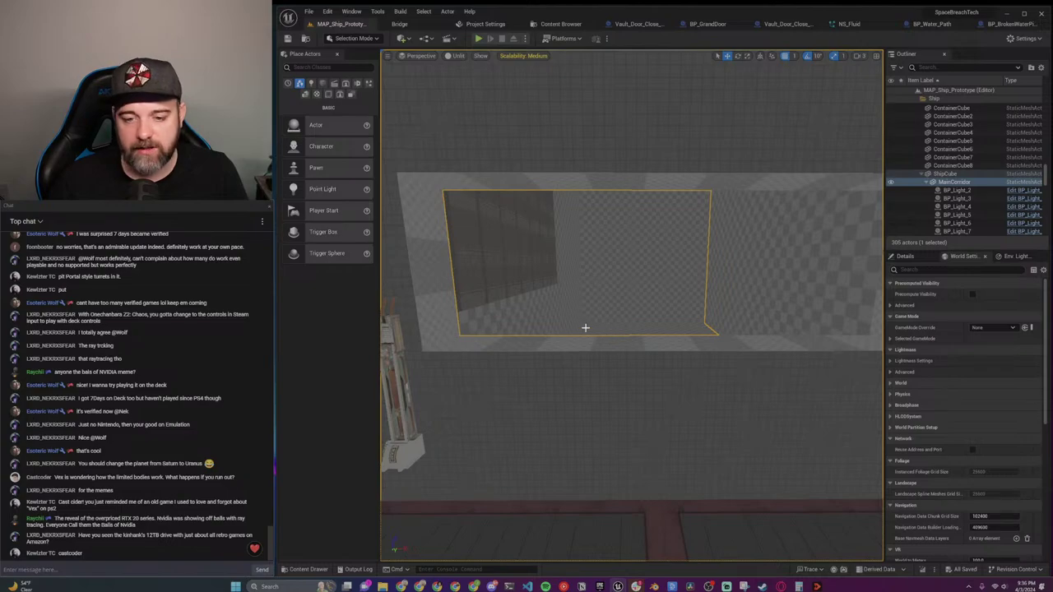
{"action": "right_click_drag", "start_coordinate": [598, 288], "coordinate": [598, 288]}
{"action": "right_click_drag", "start_coordinate": [631, 306], "coordinate": [658, 303]}
{"action": "right_click_drag", "start_coordinate": [702, 153], "coordinate": [597, 286]}
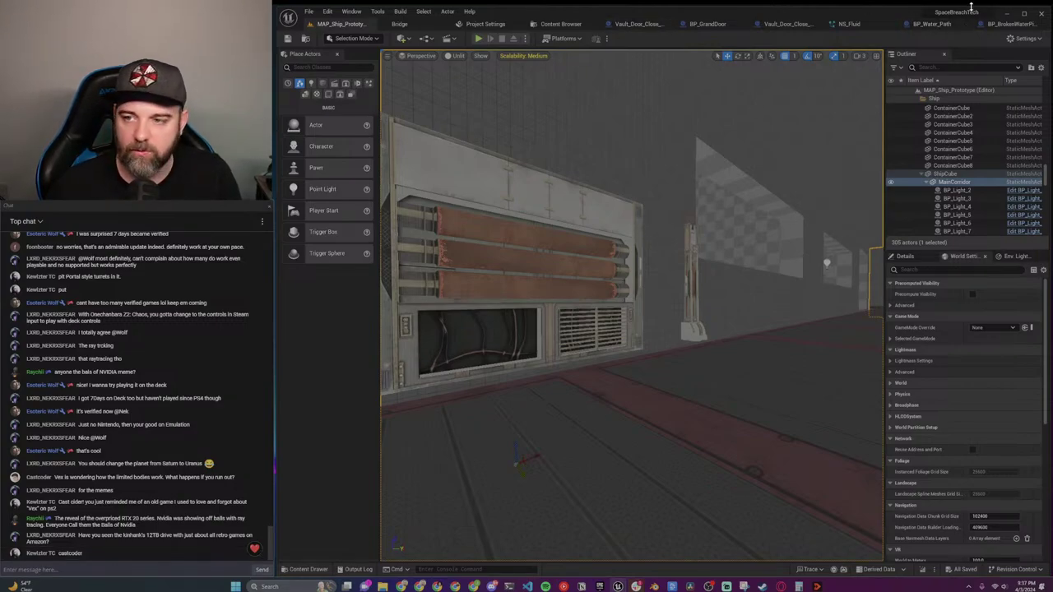
Close Unreal Editor and switch to the Chrome window showing the POSTAL: Brain Damaged store page.
{"action": "left_click", "coordinate": [1042, 13]}
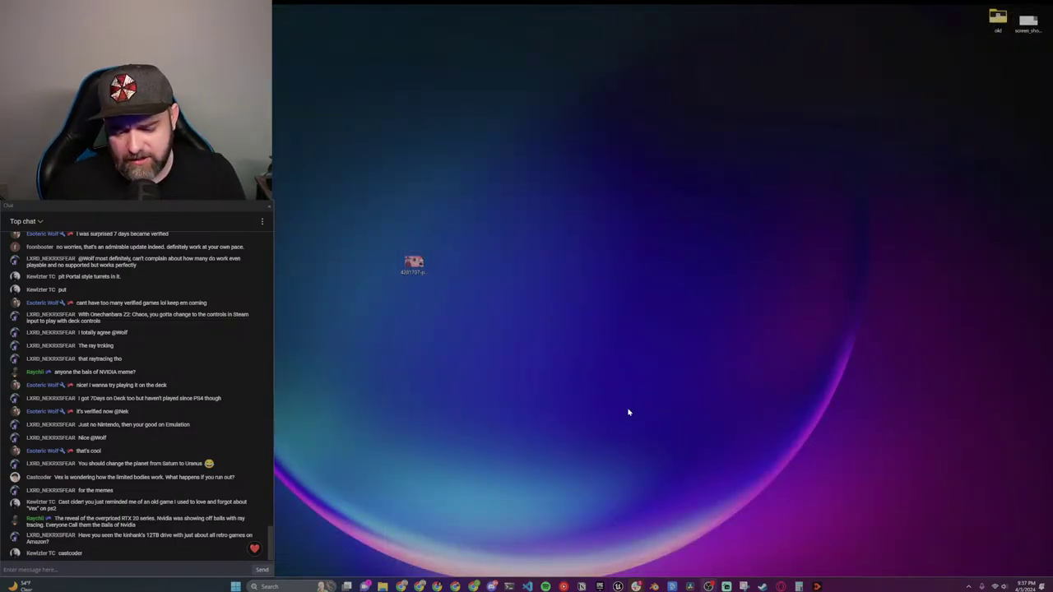
{"action": "mouse_move", "coordinate": [419, 587]}
{"action": "left_click", "coordinate": [444, 543]}
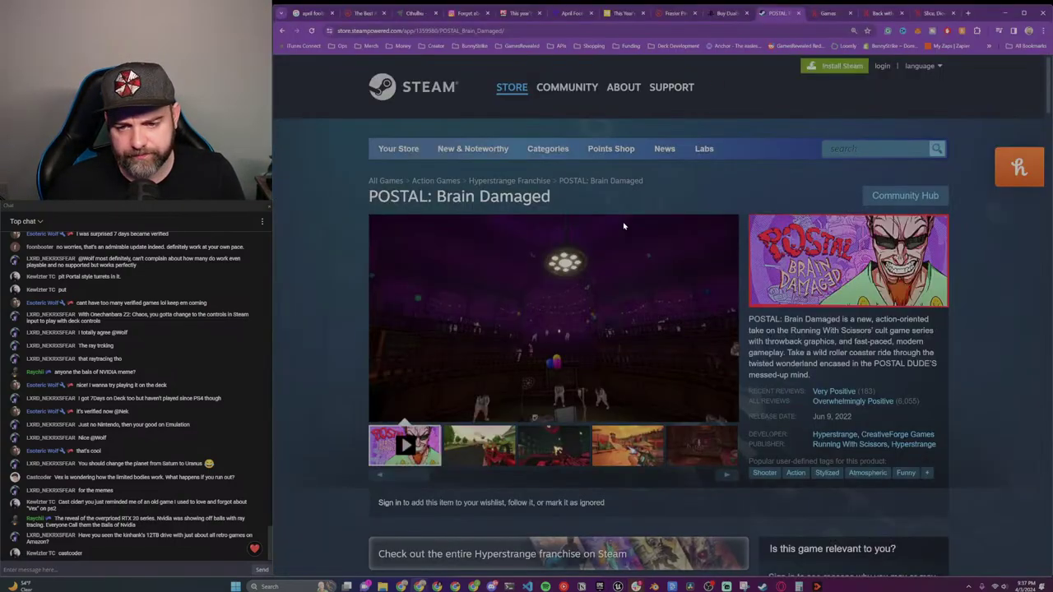
Search Google for "12 tb amazon" in a new browser tab.
{"action": "left_click", "coordinate": [967, 13]}
{"action": "type", "text": "12"}
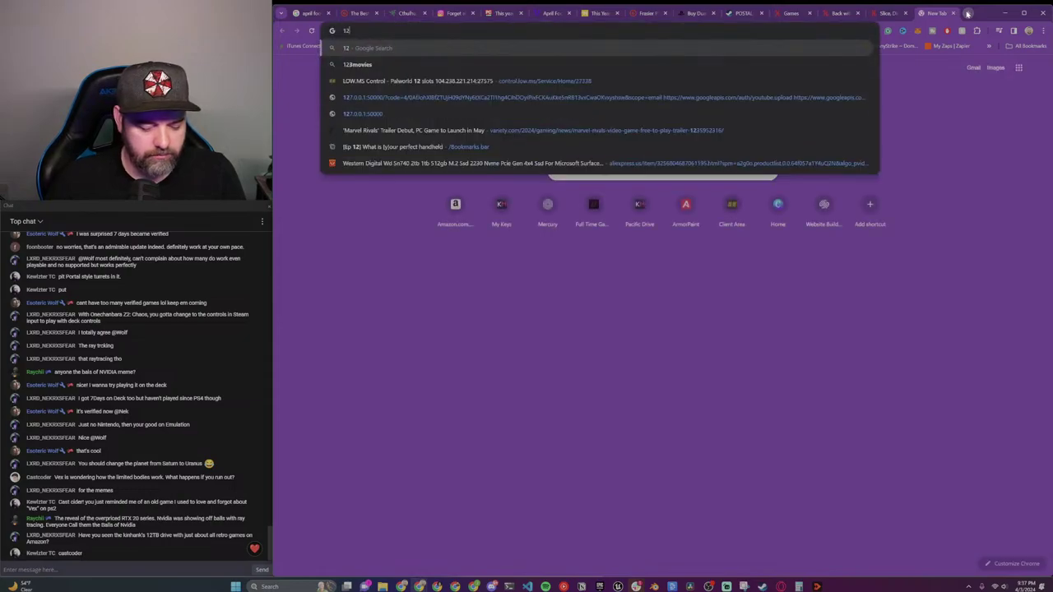
{"action": "type", "text": " tb amazon"}
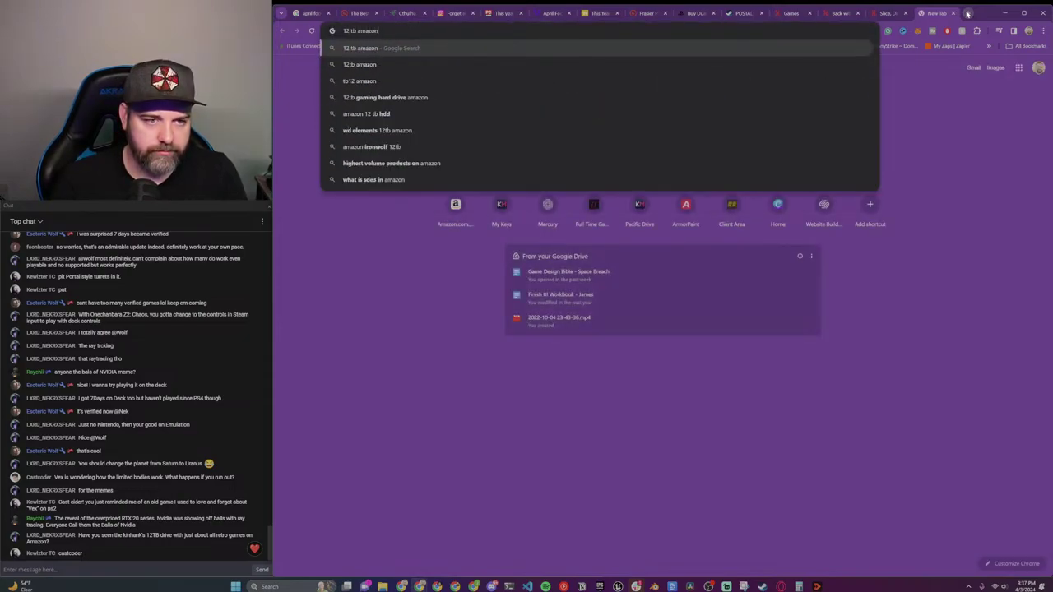
{"action": "key", "text": "Return"}
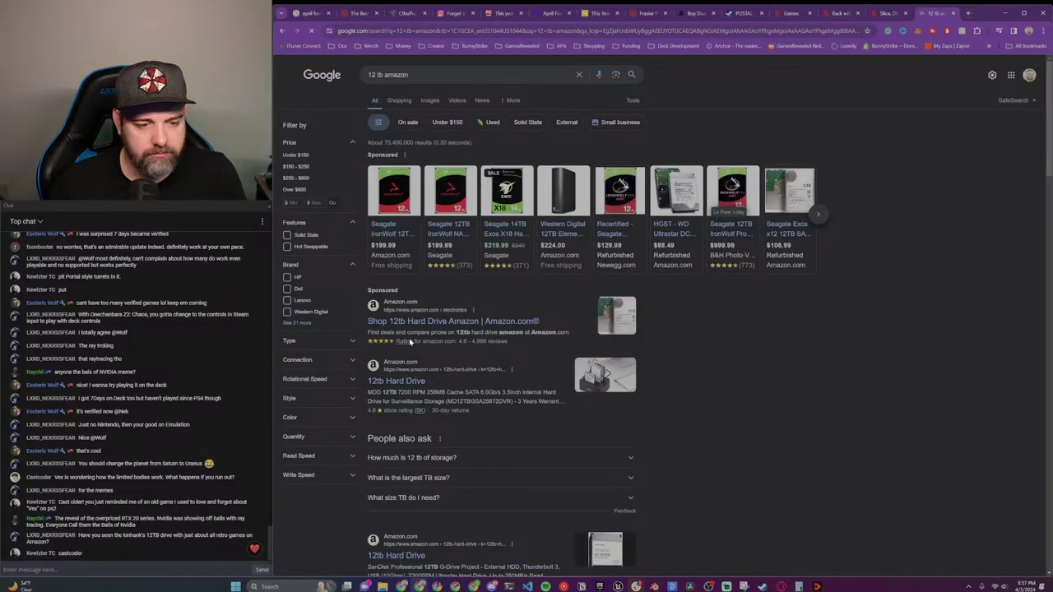
Look through the drive results and open the preview of the 12TB Retro Gaming Hard Drive.
{"action": "scroll", "coordinate": [410, 338], "scroll_direction": "down", "scroll_amount": 10}
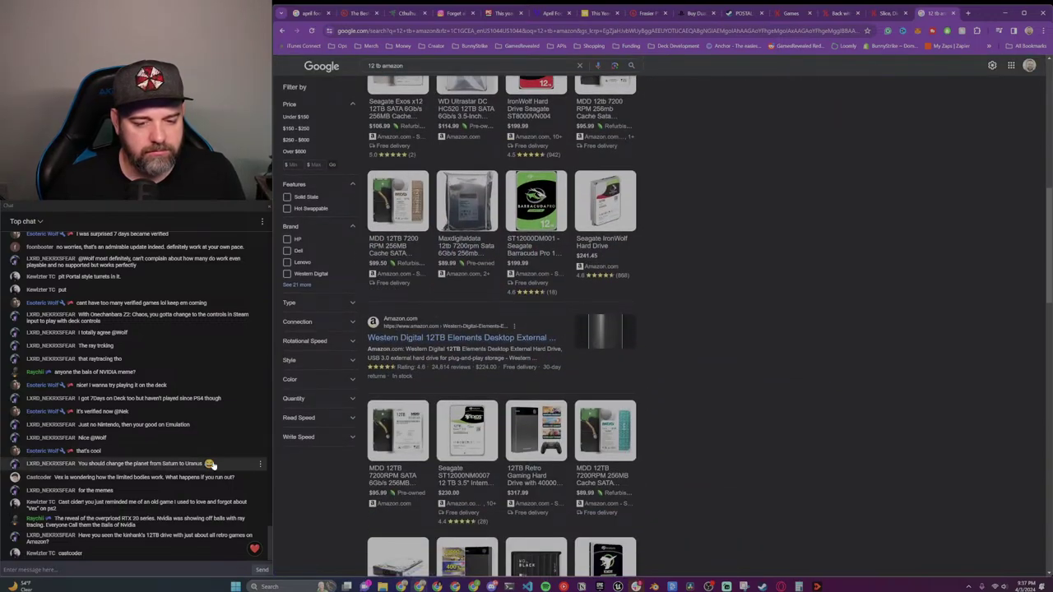
{"action": "left_click", "coordinate": [520, 491]}
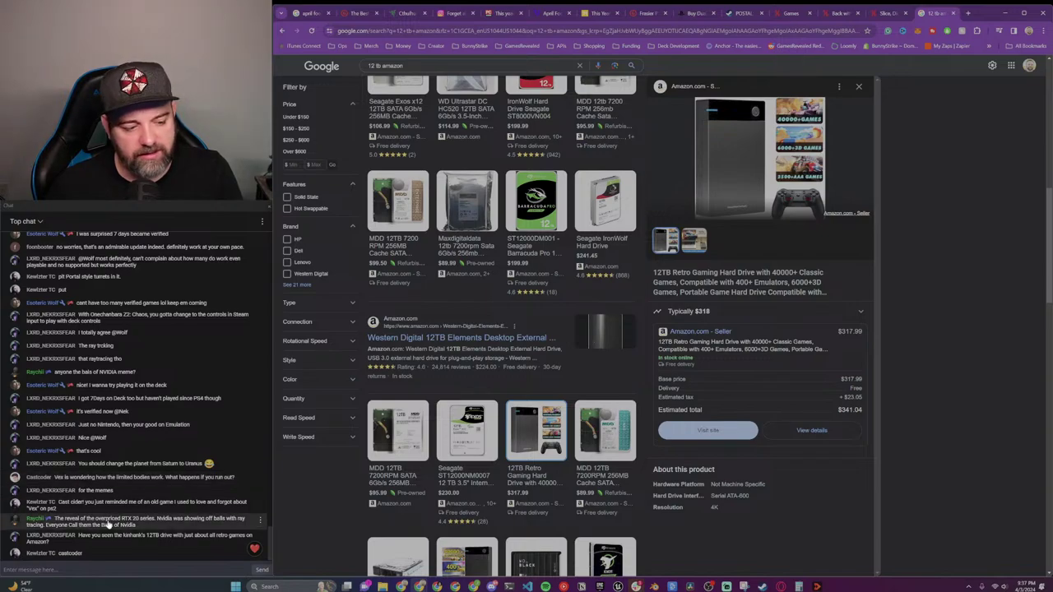
{"action": "scroll", "coordinate": [280, 409], "scroll_direction": "up", "scroll_amount": 5}
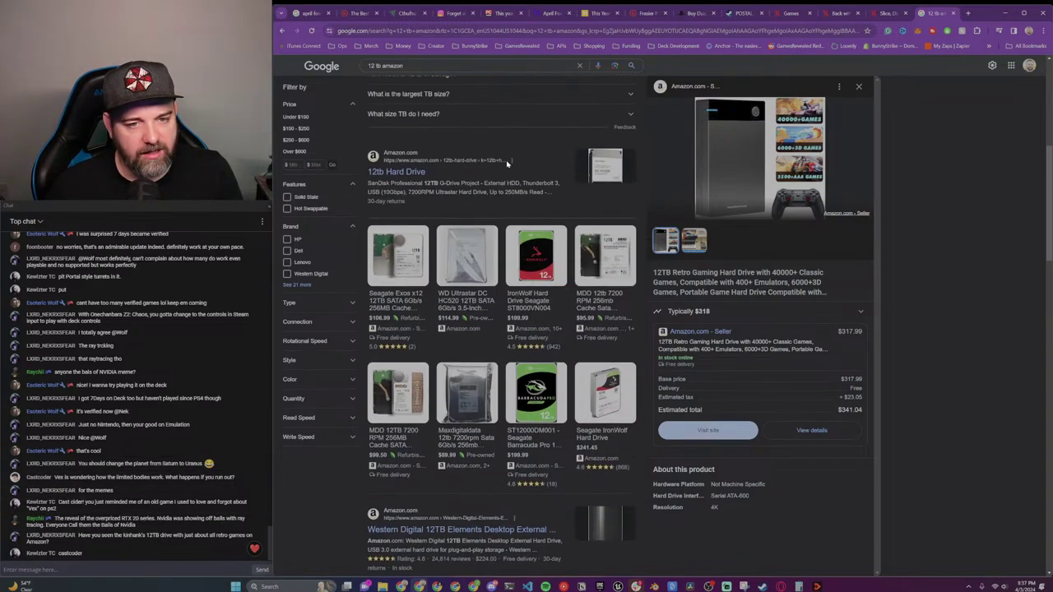
Replace the Google query and search for "nvidia balls meme".
{"action": "left_click", "coordinate": [387, 65]}
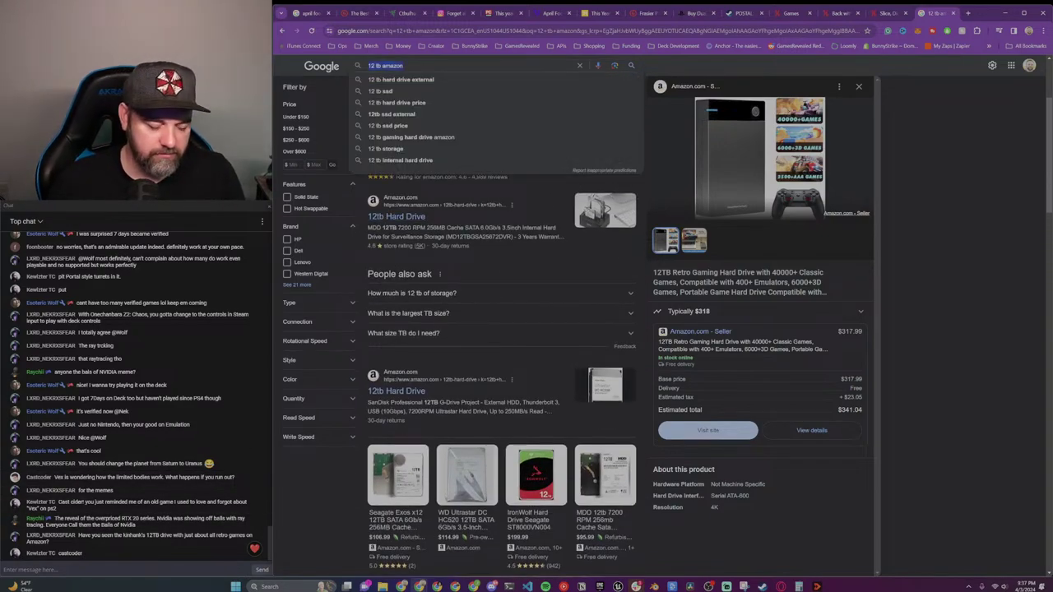
{"action": "type", "text": "nvidia mee"}
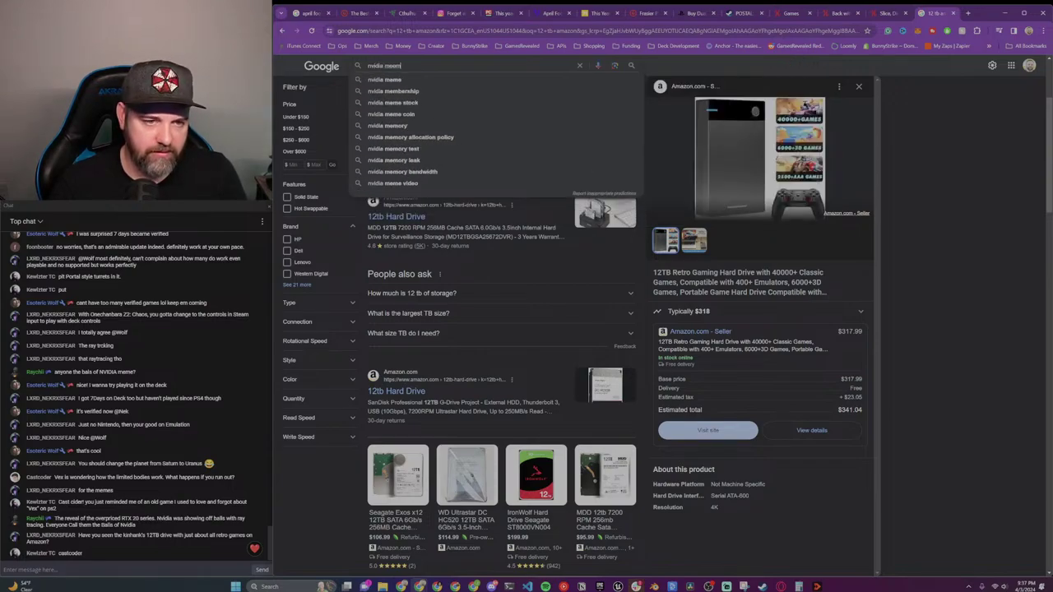
{"action": "type", "text": "m"}
{"action": "key", "text": "BackSpace"}
{"action": "key", "text": "BackSpace"}
{"action": "key", "text": "BackSpace"}
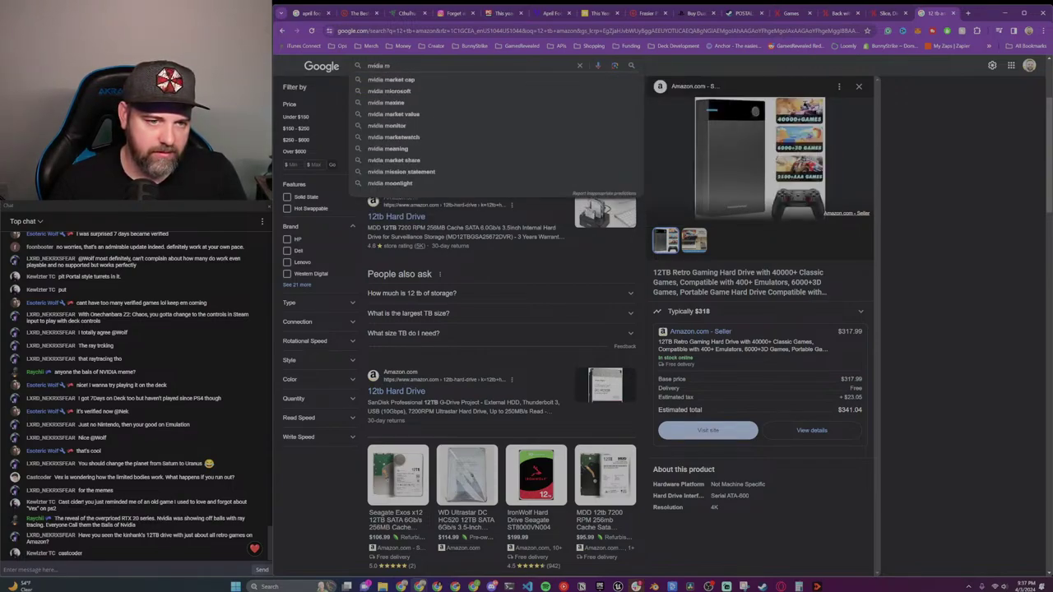
{"action": "type", "text": "balls"}
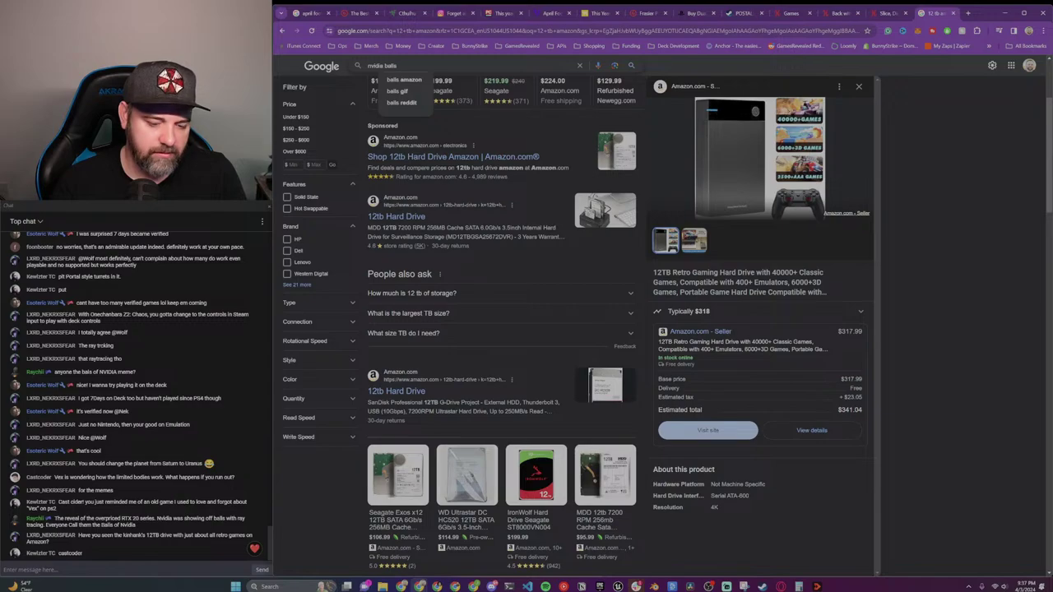
{"action": "type", "text": " meme"}
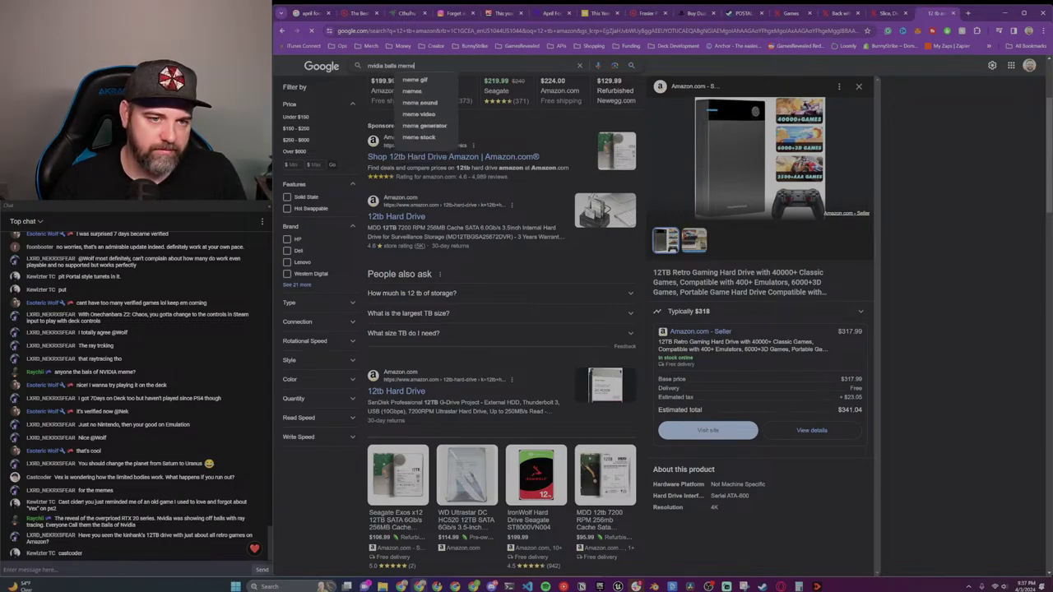
{"action": "key", "text": "Return"}
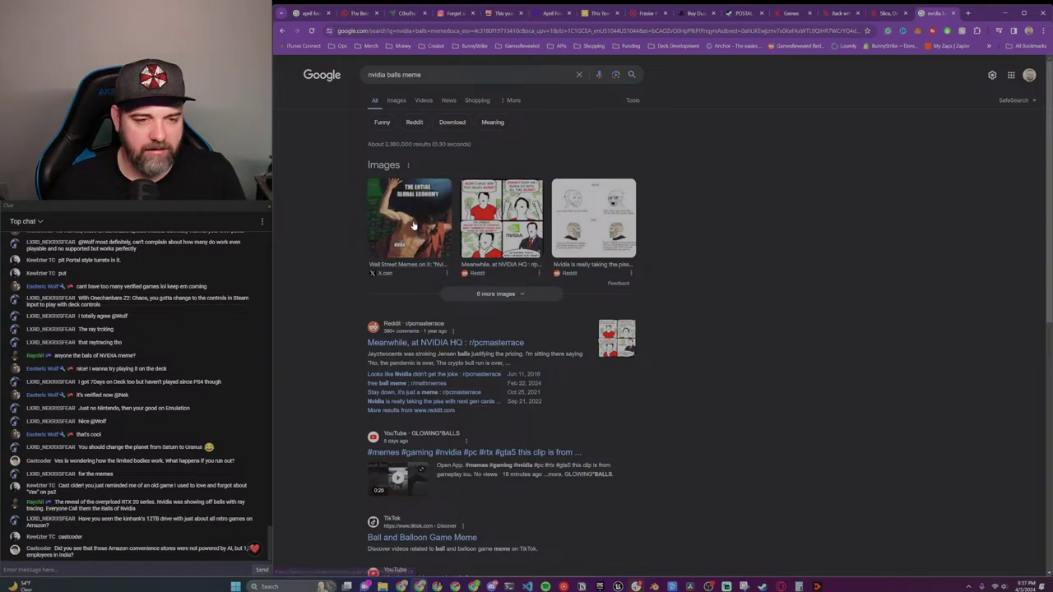
Preview the "The Entire Global Economy" meme and look through the image results for the NVIDIA balls query.
{"action": "left_click", "coordinate": [428, 219]}
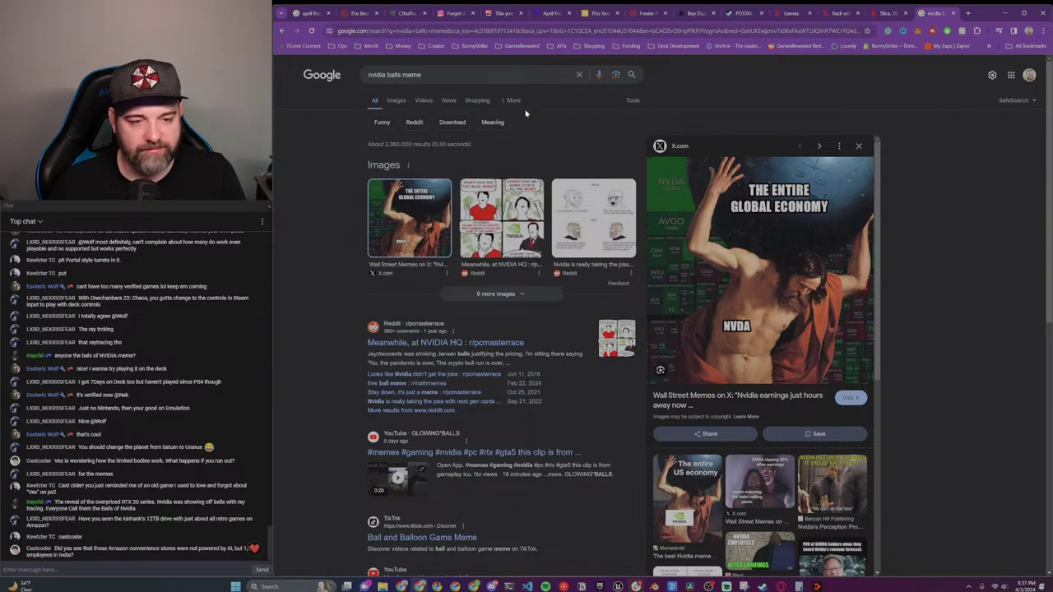
{"action": "left_click", "coordinate": [398, 102]}
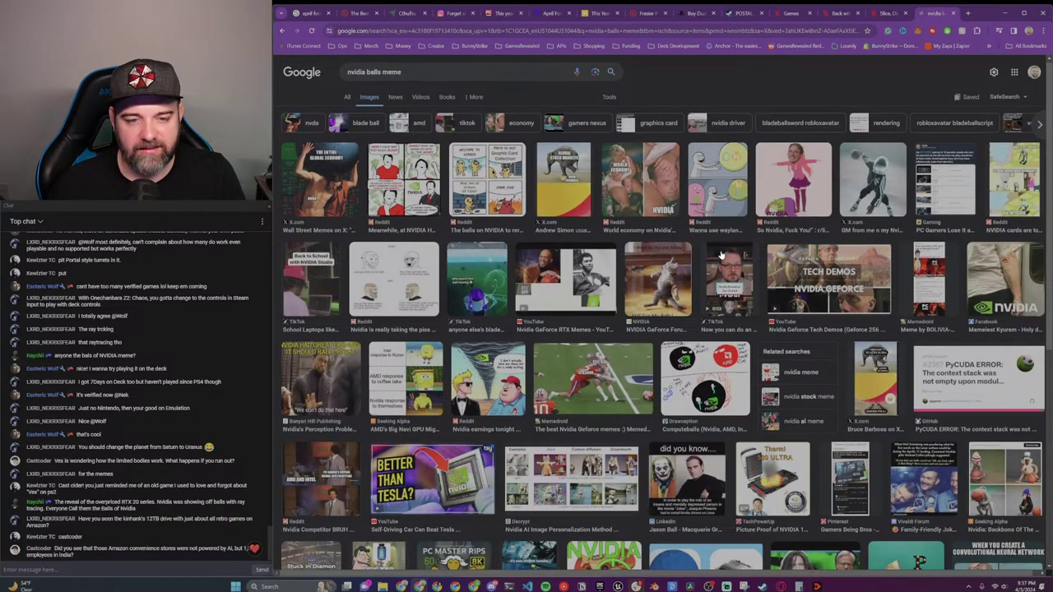
{"action": "scroll", "coordinate": [723, 255], "scroll_direction": "down", "scroll_amount": 1}
{"action": "scroll", "coordinate": [720, 256], "scroll_direction": "up", "scroll_amount": 1}
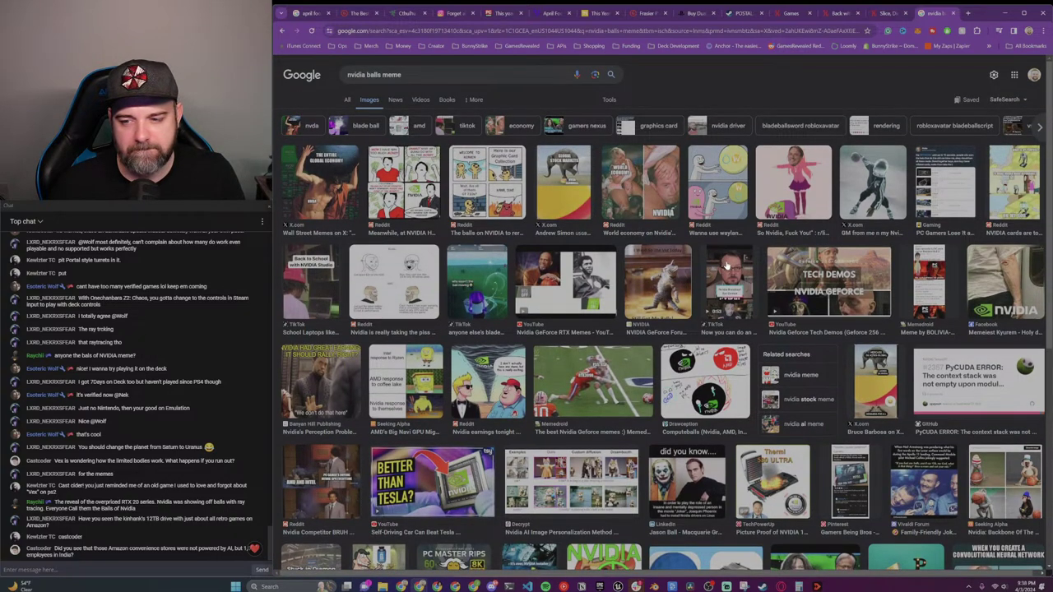
{"action": "scroll", "coordinate": [726, 266], "scroll_direction": "down", "scroll_amount": 1}
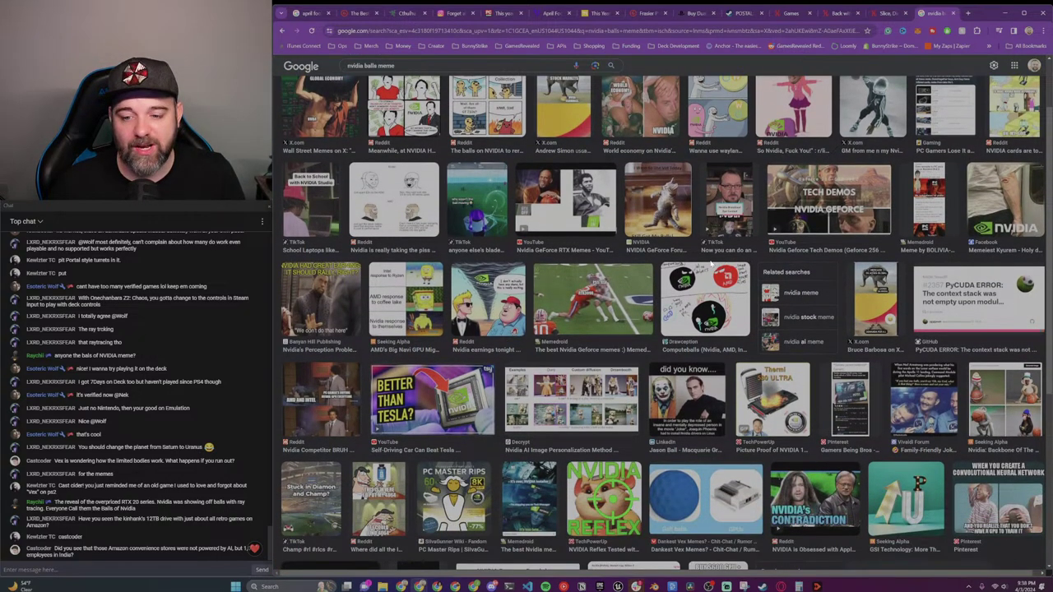
{"action": "scroll", "coordinate": [712, 266], "scroll_direction": "down", "scroll_amount": 3}
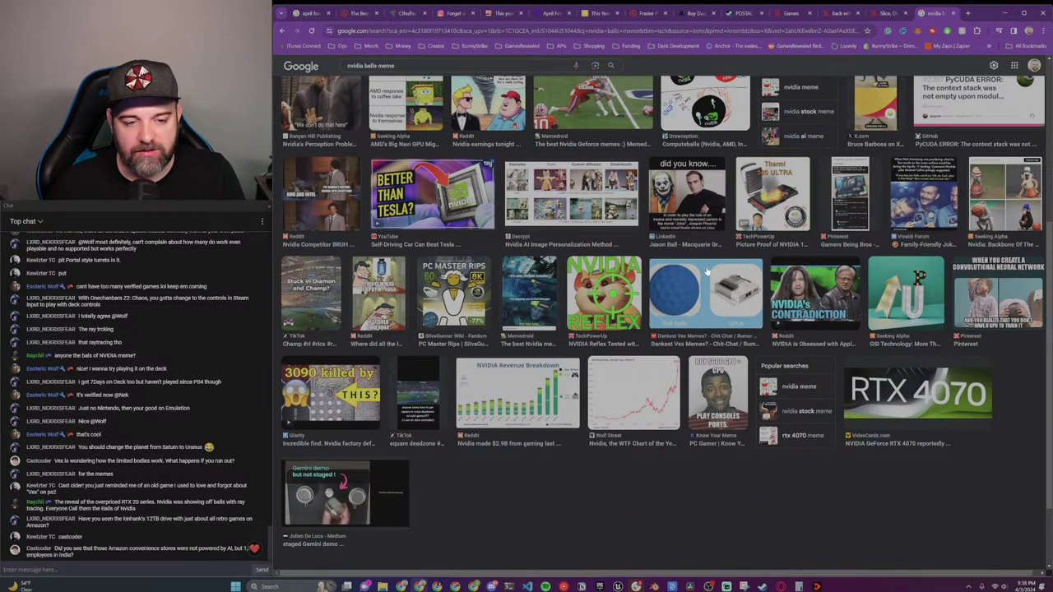
{"action": "scroll", "coordinate": [708, 269], "scroll_direction": "up", "scroll_amount": 2}
{"action": "scroll", "coordinate": [707, 269], "scroll_direction": "up", "scroll_amount": 2}
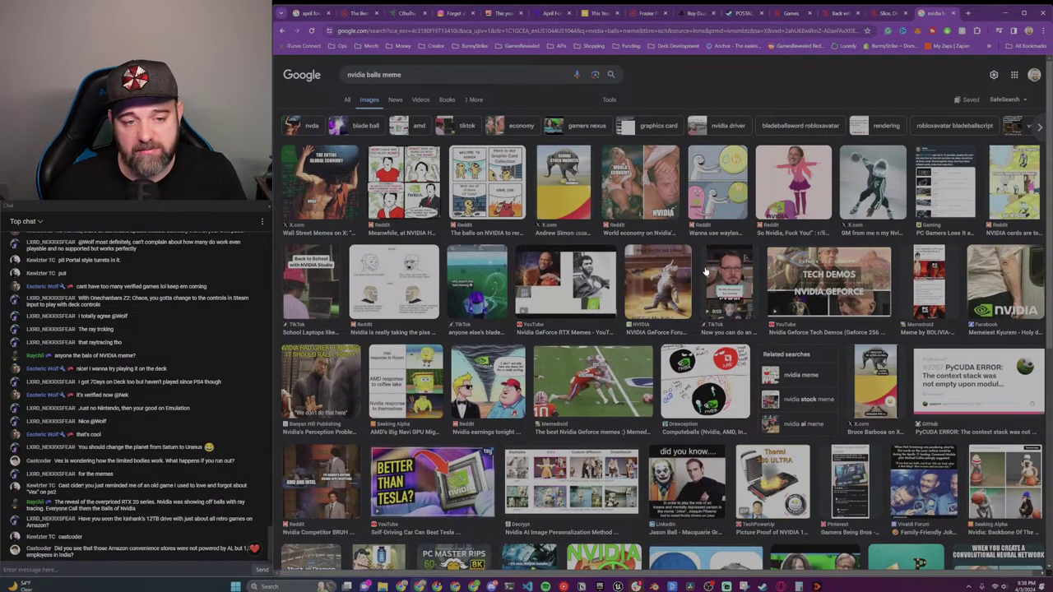